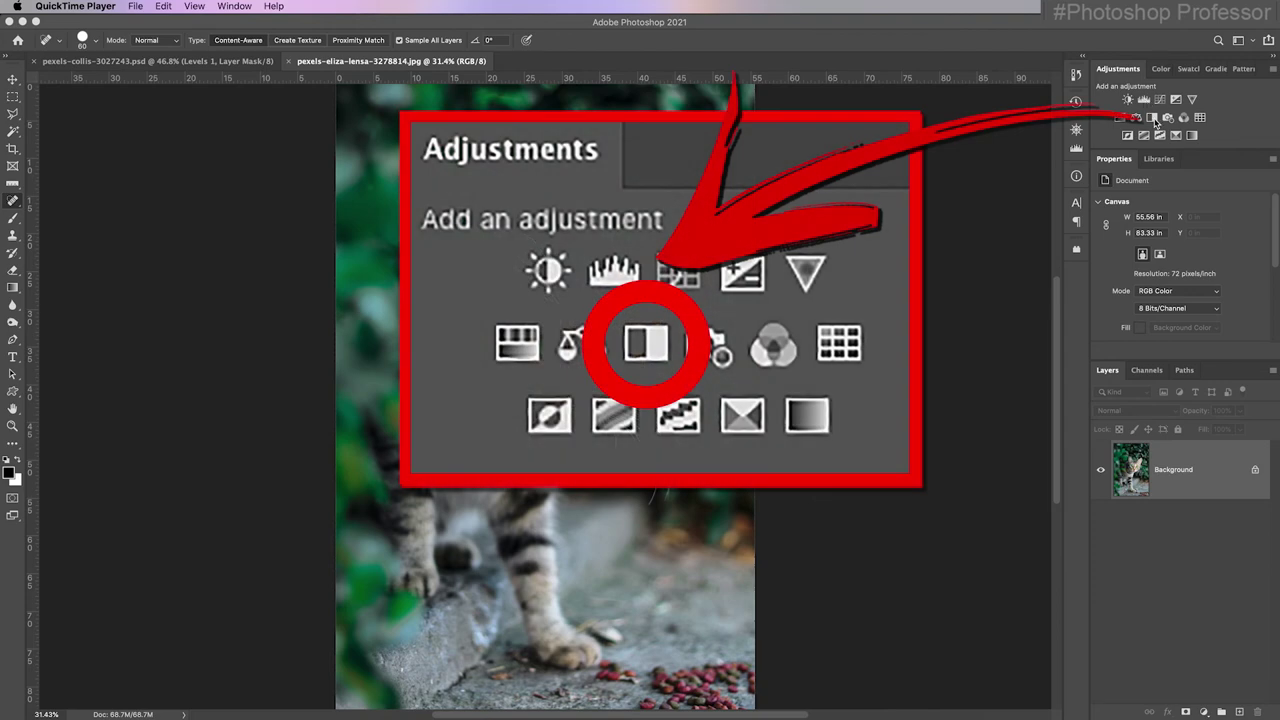
left_click(1152, 118)
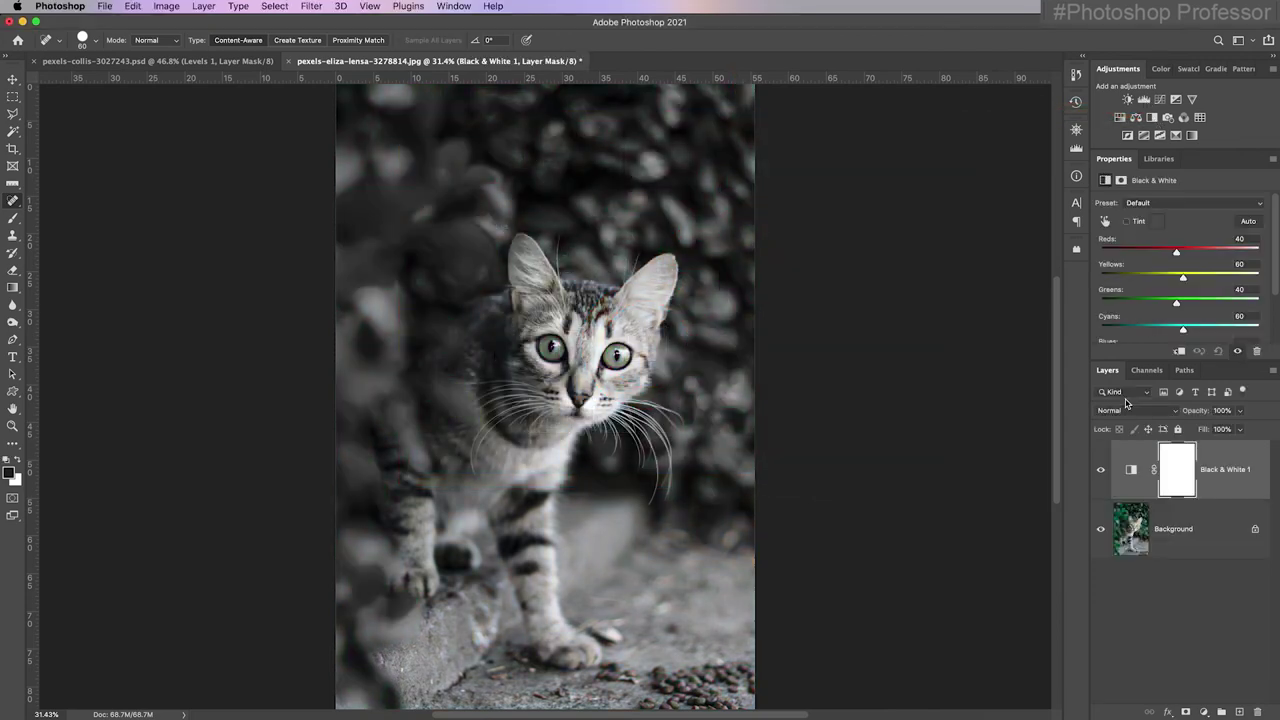
left_click(1101, 472)
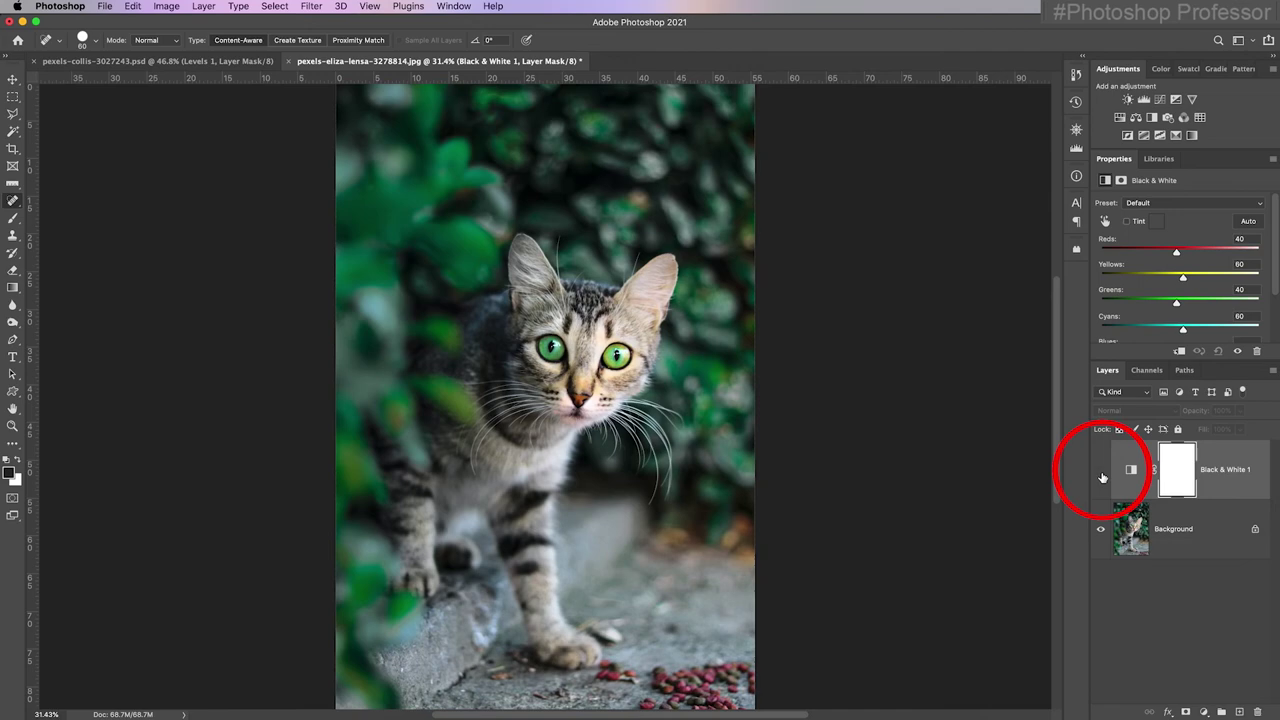
left_click(1101, 472)
left_click(1101, 472)
left_click(1101, 472)
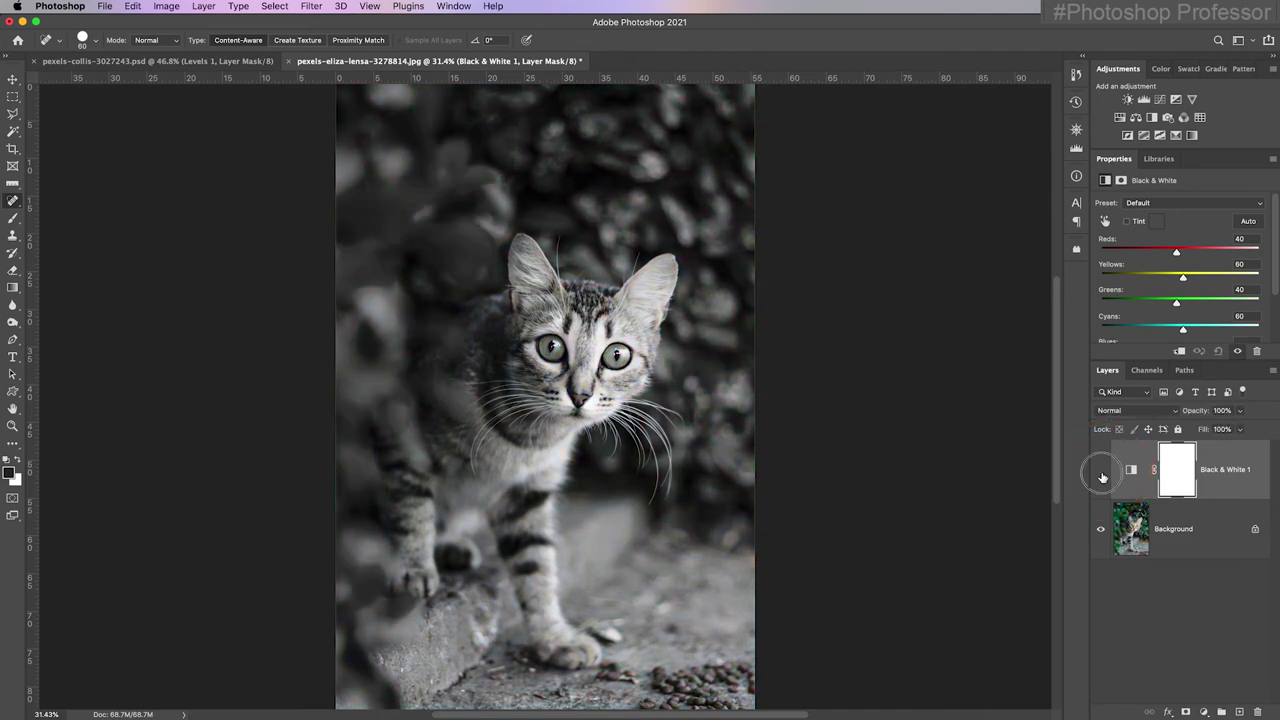
left_click(1101, 472)
left_click(1101, 472)
left_click(1101, 472)
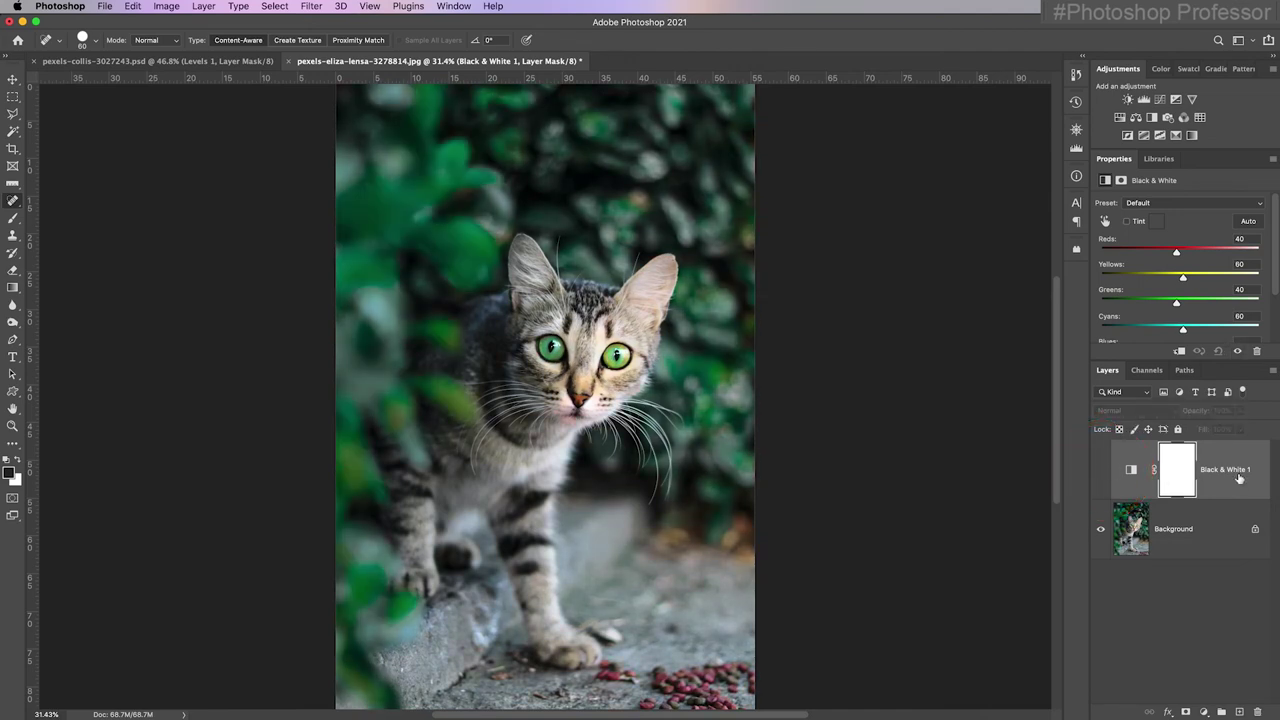
left_click(1101, 472)
left_click(1101, 472)
left_click(1101, 473)
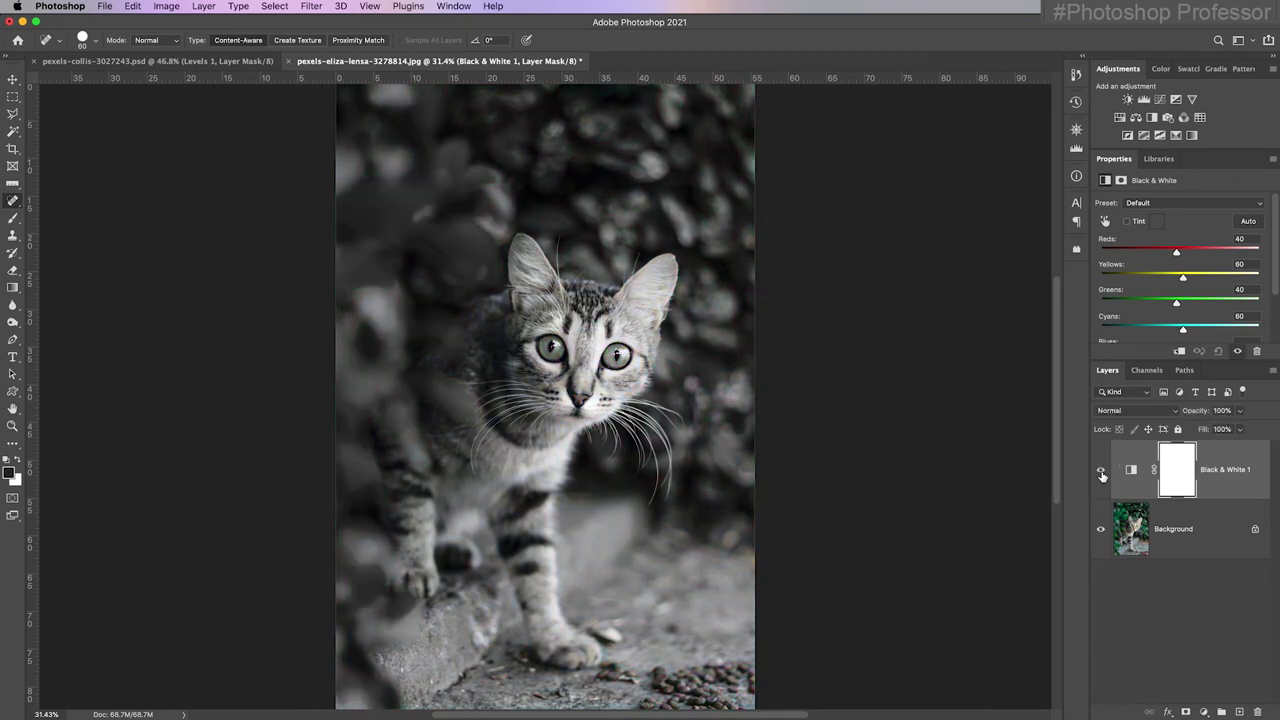
left_click(1101, 473)
left_click(1101, 473)
left_click(1180, 488)
- Switch to the Brush tool and shrink the brush size
key("b")
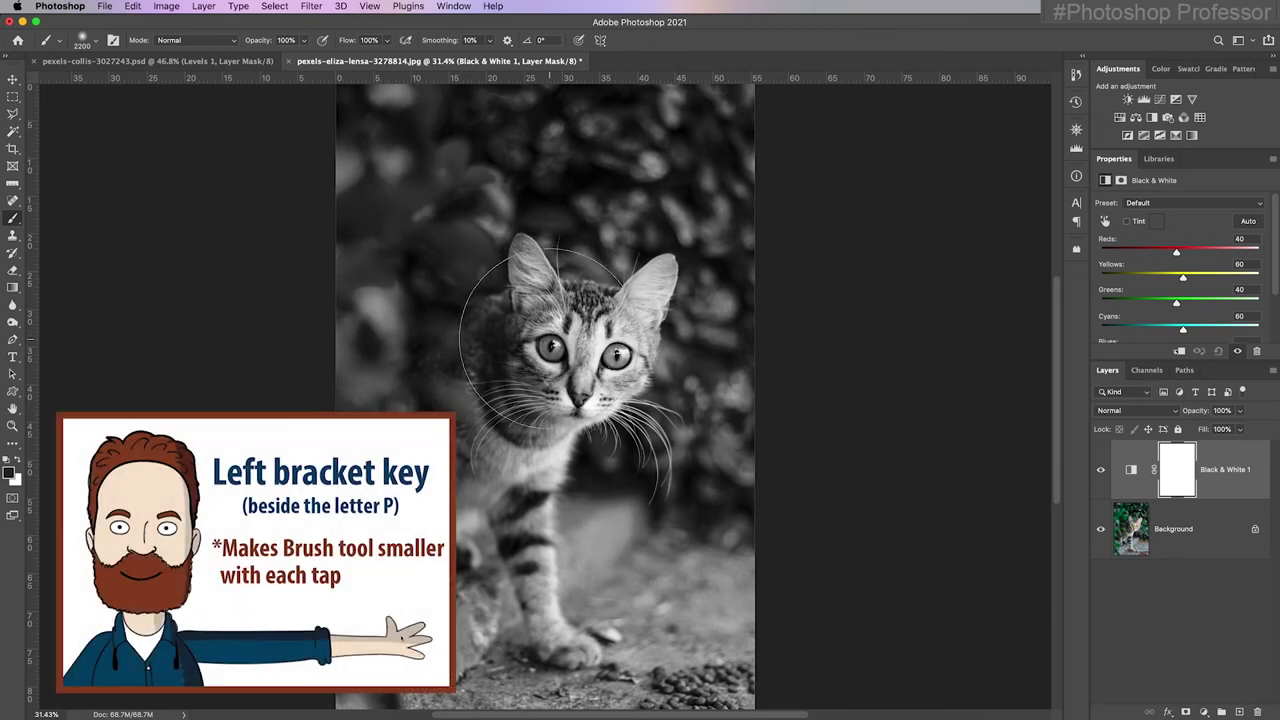
key("bracketleft")
key("bracketleft")
key("bracketleft")
key("bracketleft")
key("bracketleft")
key("bracketleft")
key("bracketleft")
key("bracketleft")
key("bracketleft")
key("bracketleft")
key("bracketleft")
key("bracketleft")
key("bracketleft")
key("bracketleft")
key("bracketleft")
key("bracketleft")
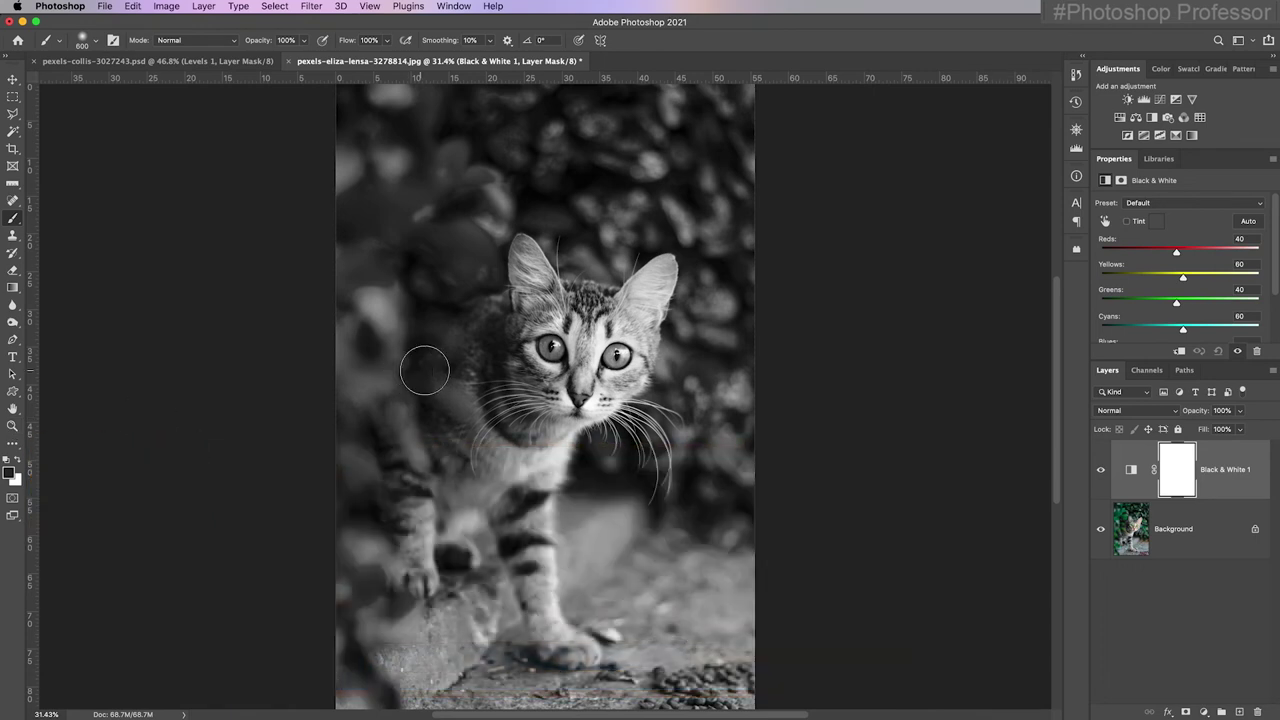
key("super+space")
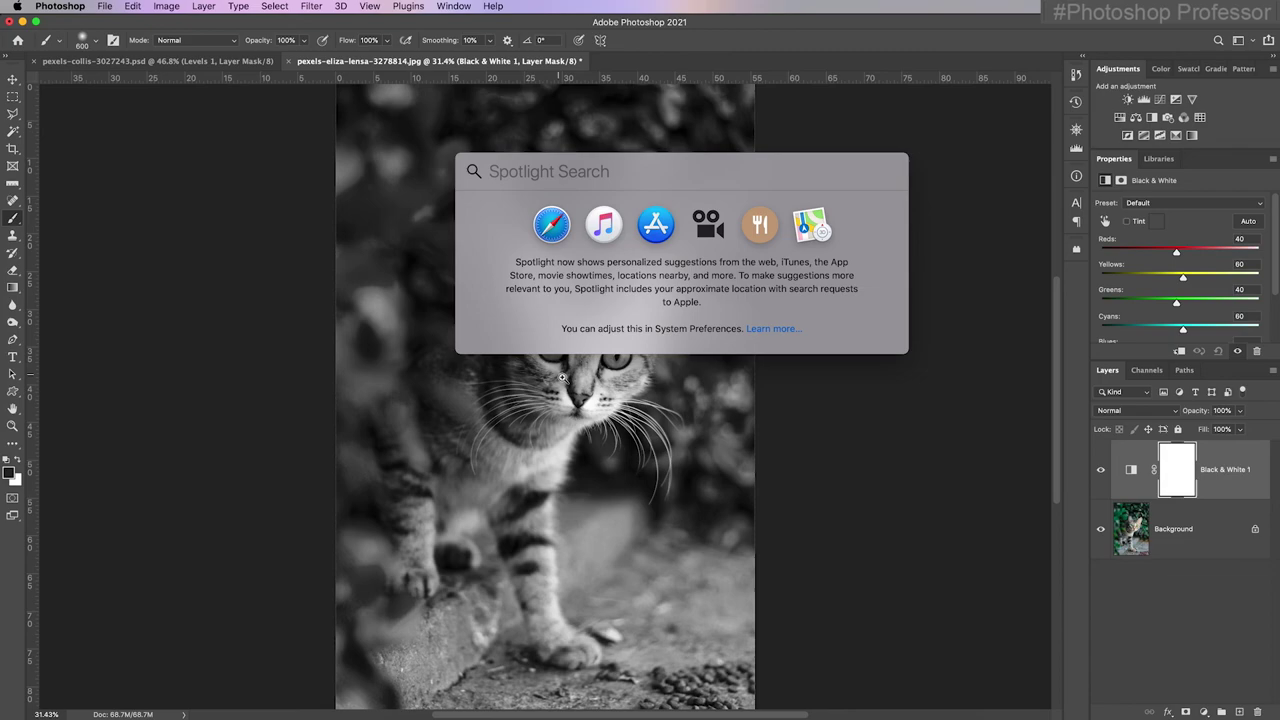
key("Escape")
- Zoom to 200% on the cat's eyes and pan to centre both eyes
left_click(563, 378)
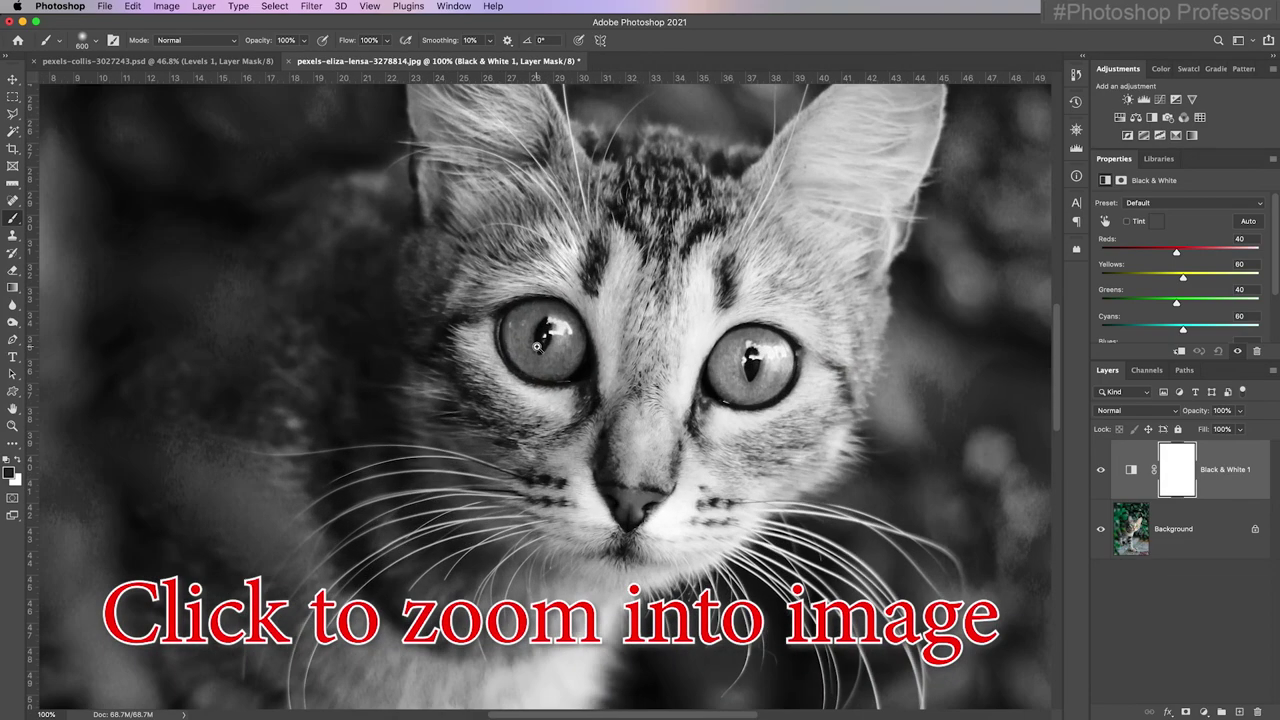
left_click(545, 343)
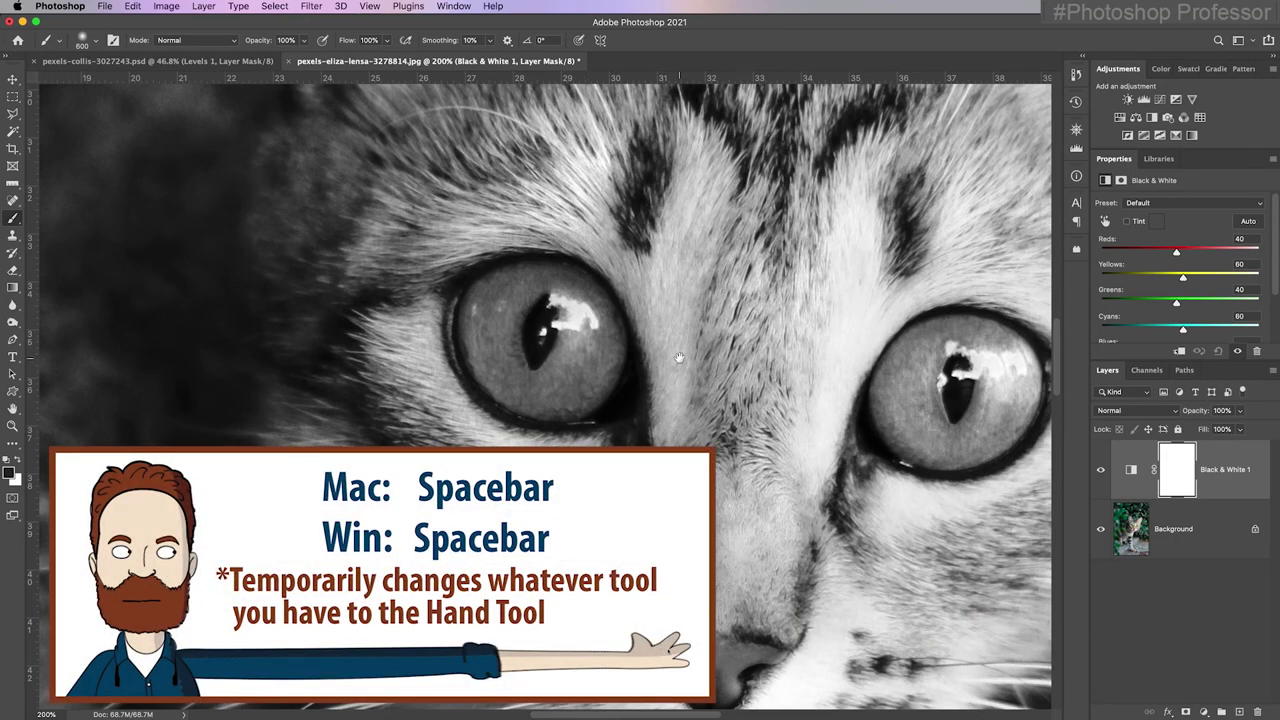
left_click_drag(723, 328, 503, 352)
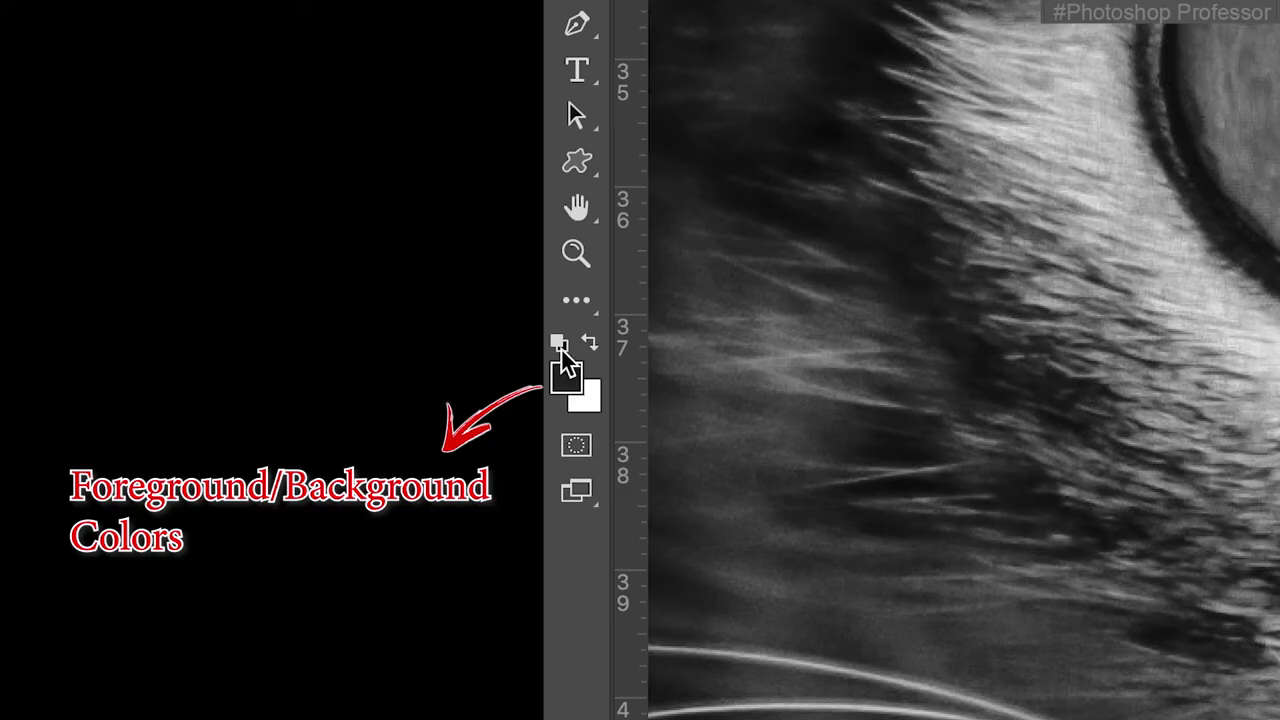
- Reset to default colours and make black the foreground colour
left_click(6, 458)
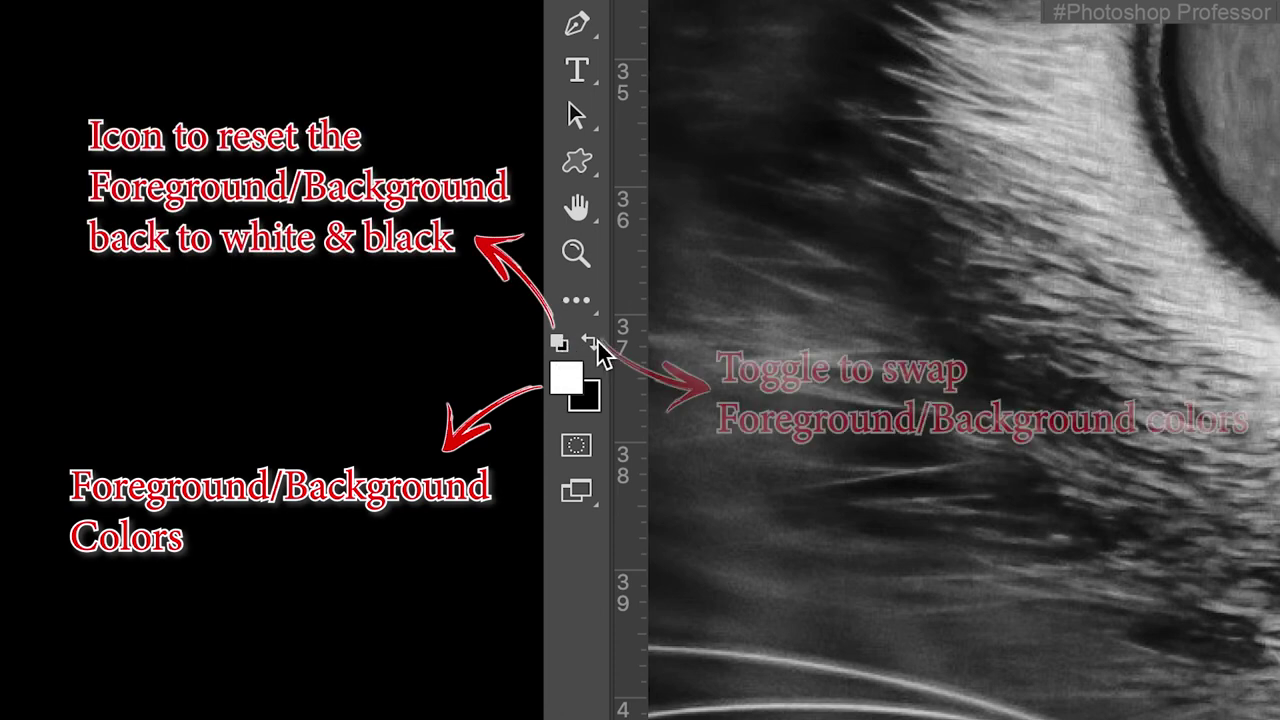
left_click(590, 343)
left_click(591, 344)
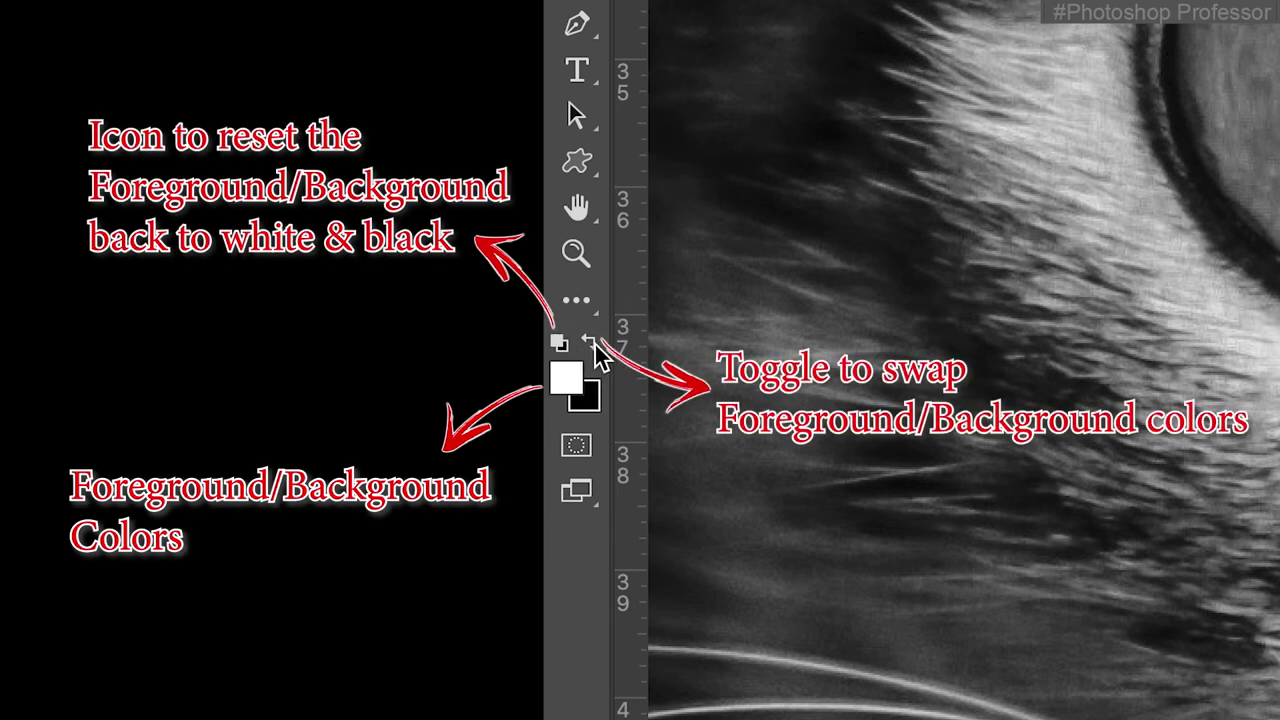
left_click(592, 344)
left_click(593, 345)
left_click(594, 345)
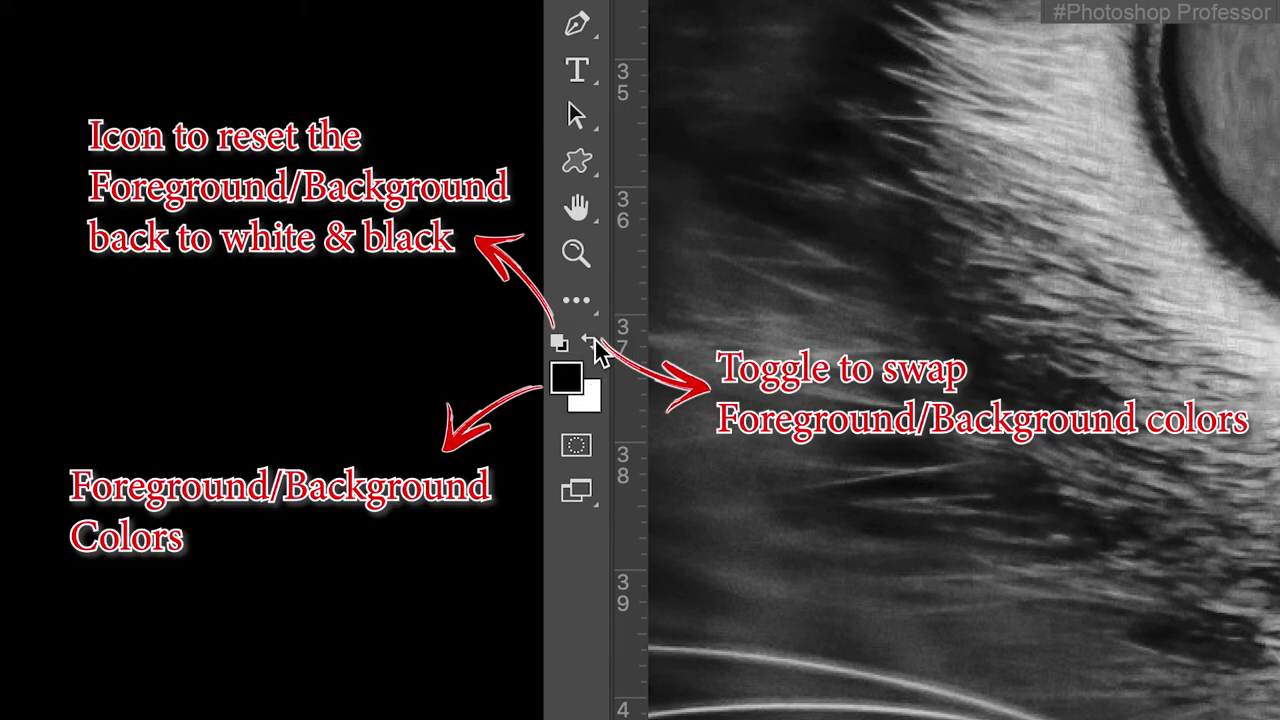
left_click(594, 345)
left_click(594, 345)
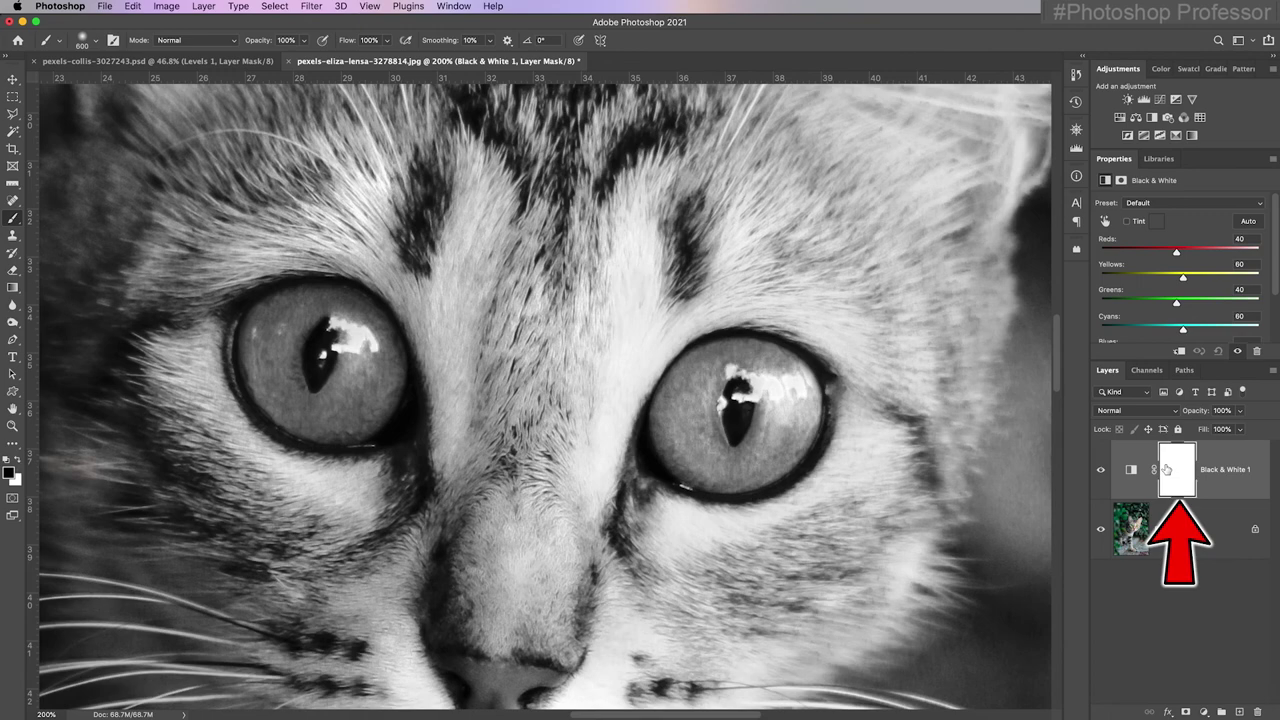
- Shrink the brush to iris size and paint green back into the left iris
key("bracketleft")
key("bracketleft")
key("bracketleft")
key("bracketleft")
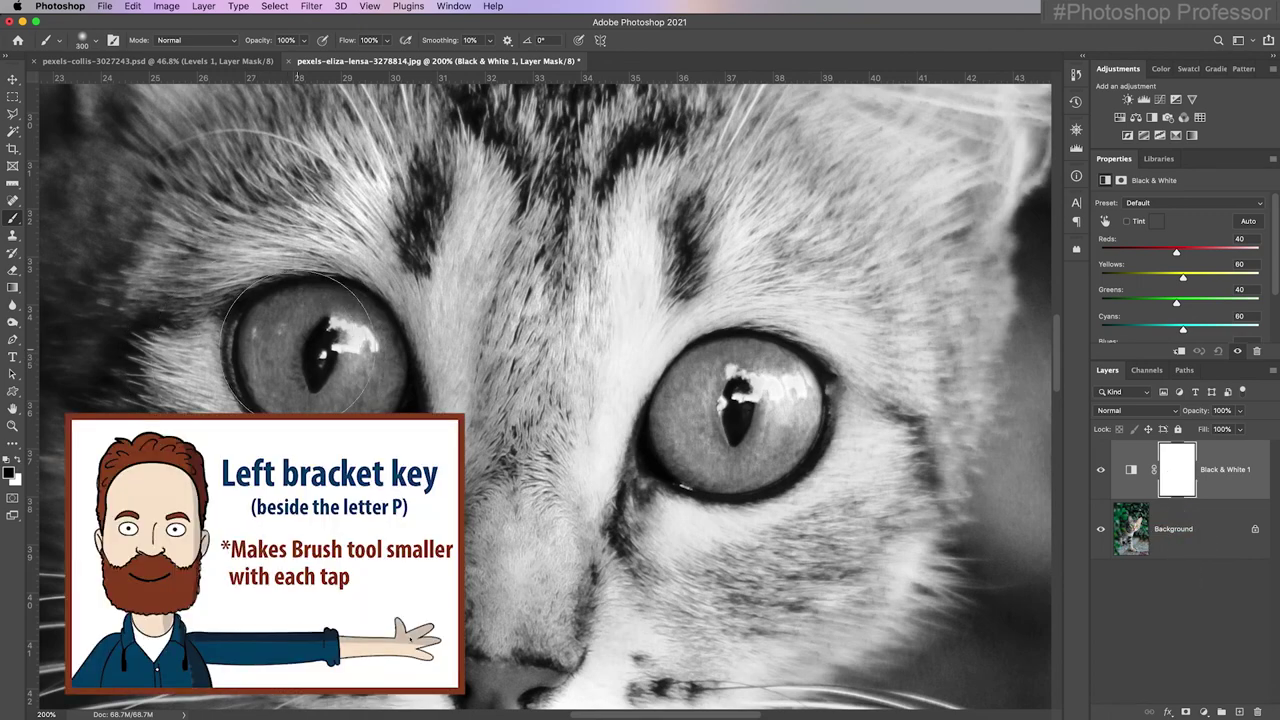
key("bracketleft")
key("bracketleft")
key("bracketleft")
key("bracketleft")
key("bracketleft")
key("bracketleft")
mouse_move(290, 320)
left_mouse_down()
mouse_move(260, 365)
mouse_move(280, 402)
mouse_move(358, 414)
mouse_move(378, 360)
mouse_move(299, 338)
mouse_move(320, 360)
left_mouse_up()
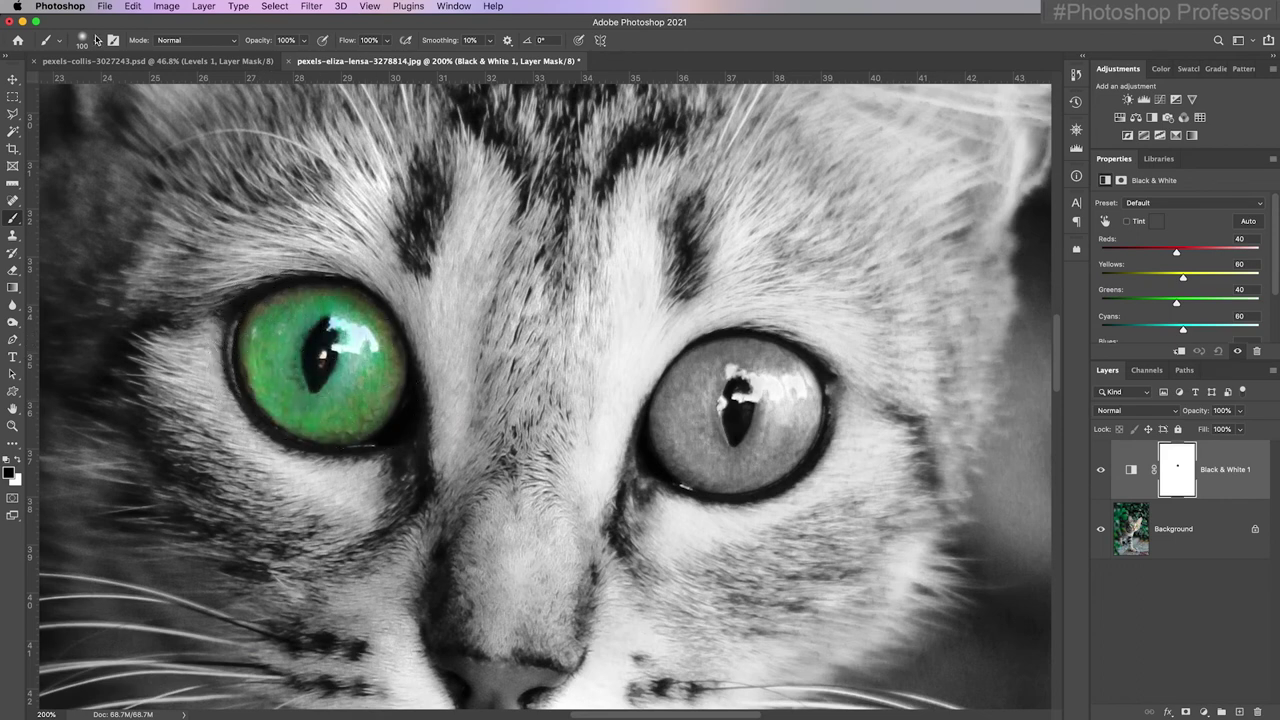
- Adjust the brush hardness and paint green back into the right iris
left_click(93, 42)
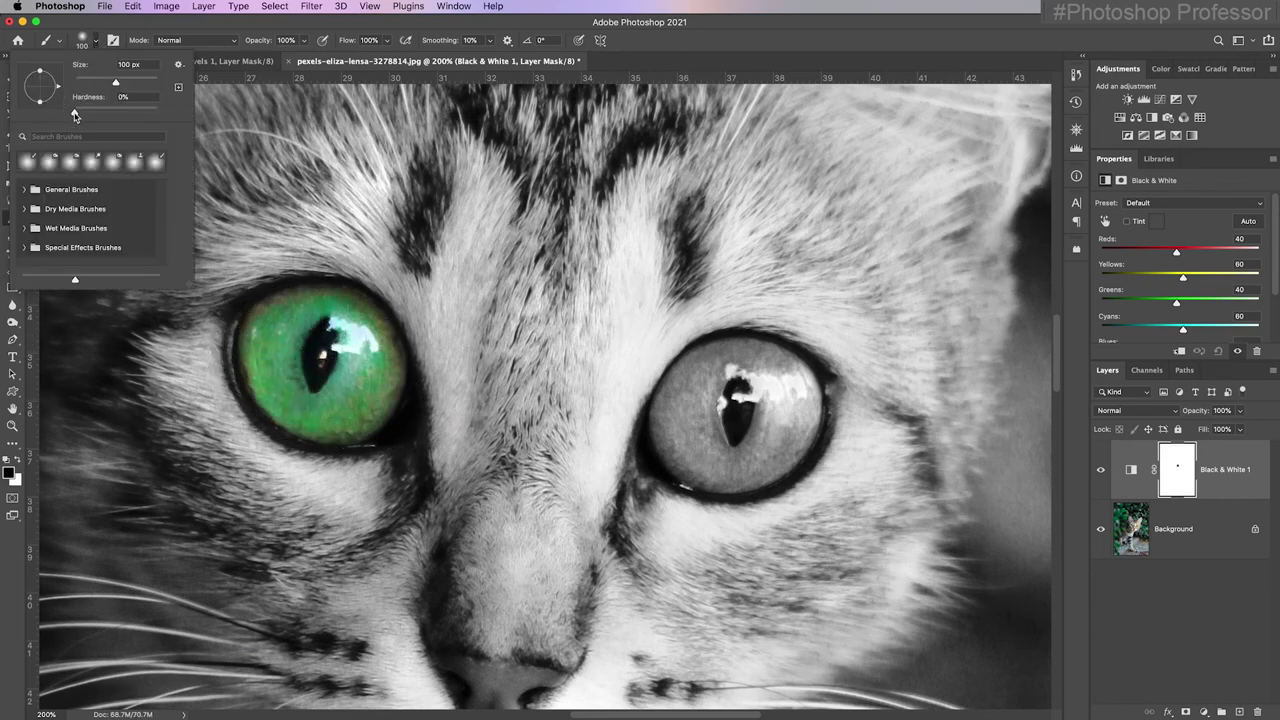
left_click_drag(82, 112, 204, 120)
key("Return")
mouse_move(715, 365)
left_mouse_down()
mouse_move(677, 417)
mouse_move(749, 477)
mouse_move(803, 406)
mouse_move(757, 357)
mouse_move(720, 371)
mouse_move(771, 343)
mouse_move(716, 368)
mouse_move(760, 322)
left_mouse_up()
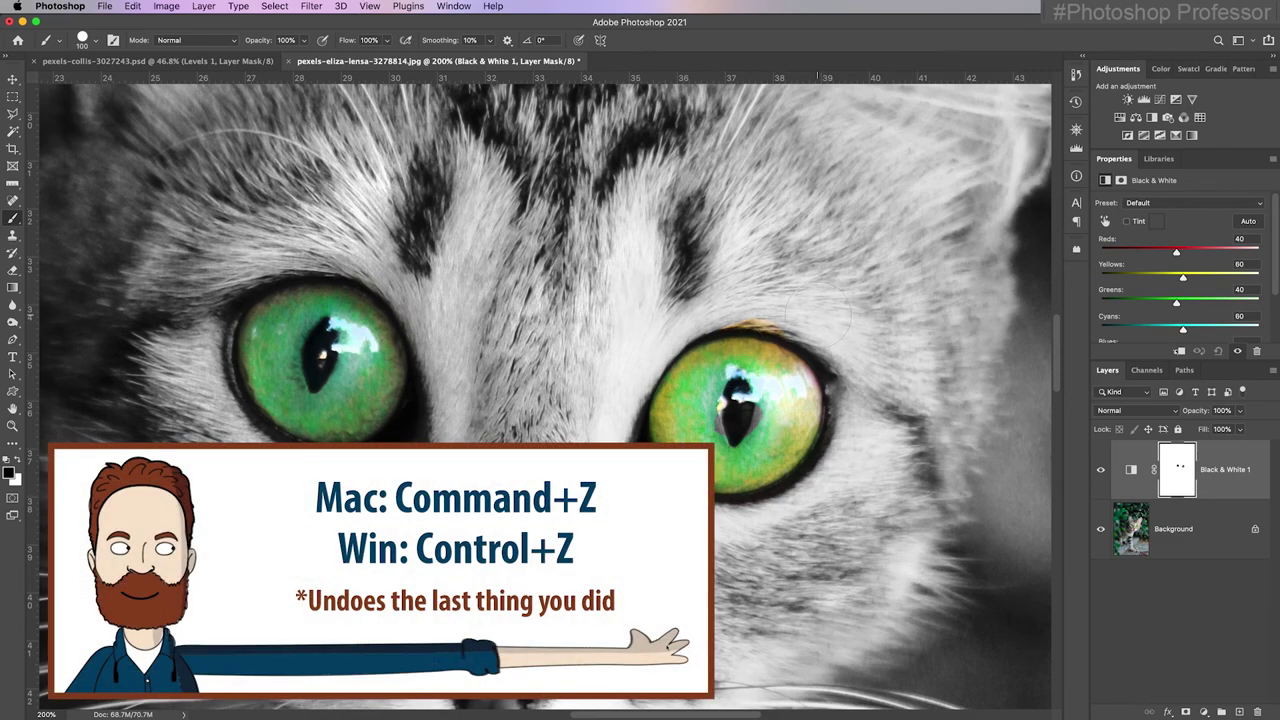
- Undo the right iris stroke and repaint it with a 0% hardness soft brush
key("super+z")
left_click(95, 40)
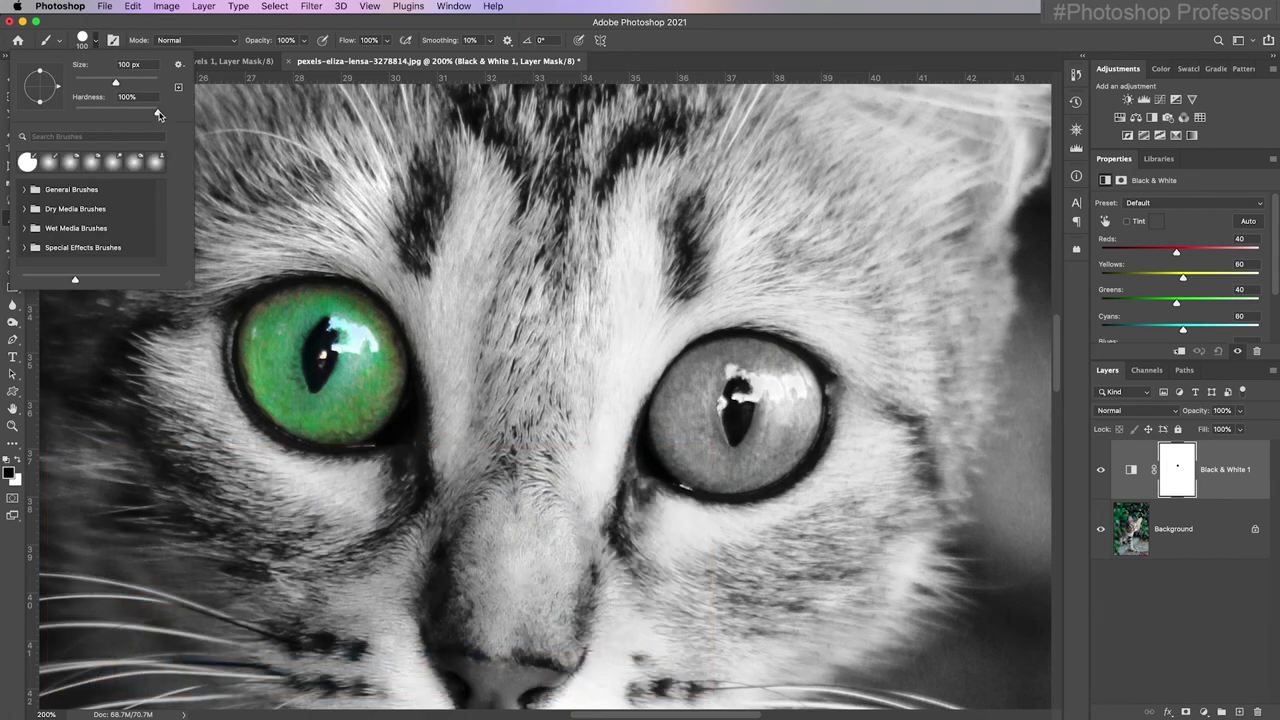
left_click_drag(157, 115, 72, 112)
left_click(707, 362)
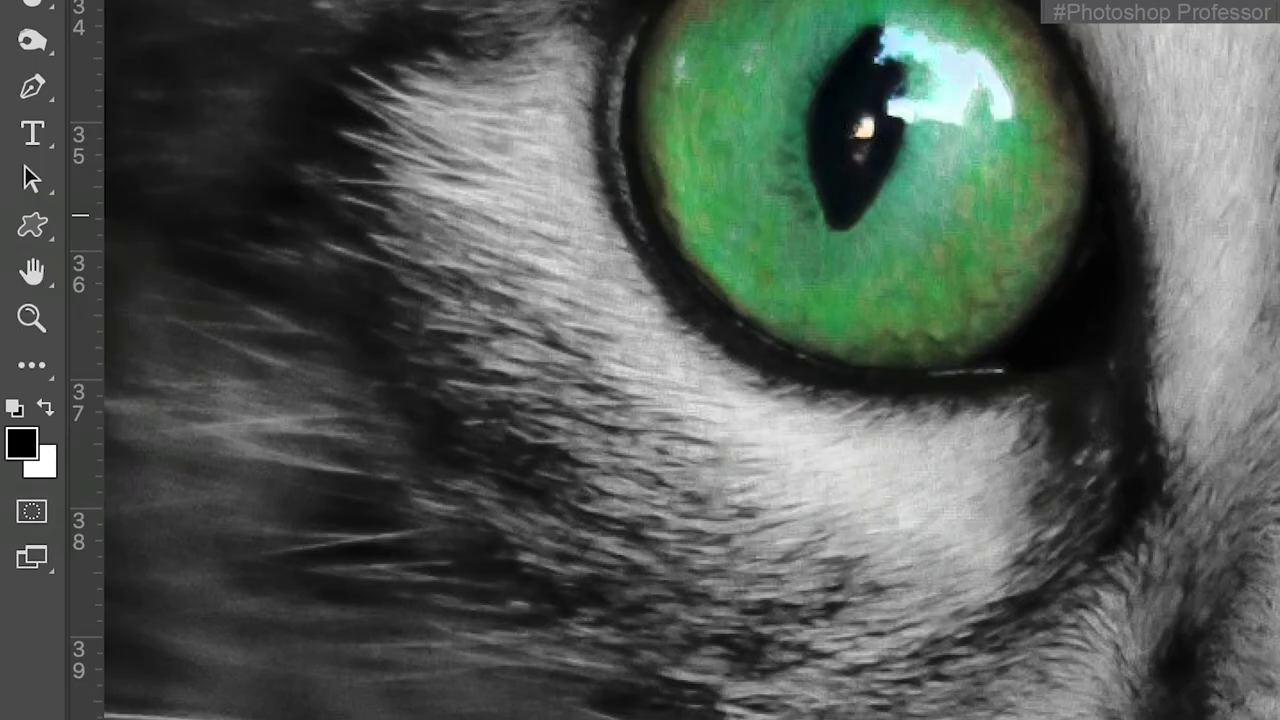
left_click(50, 405)
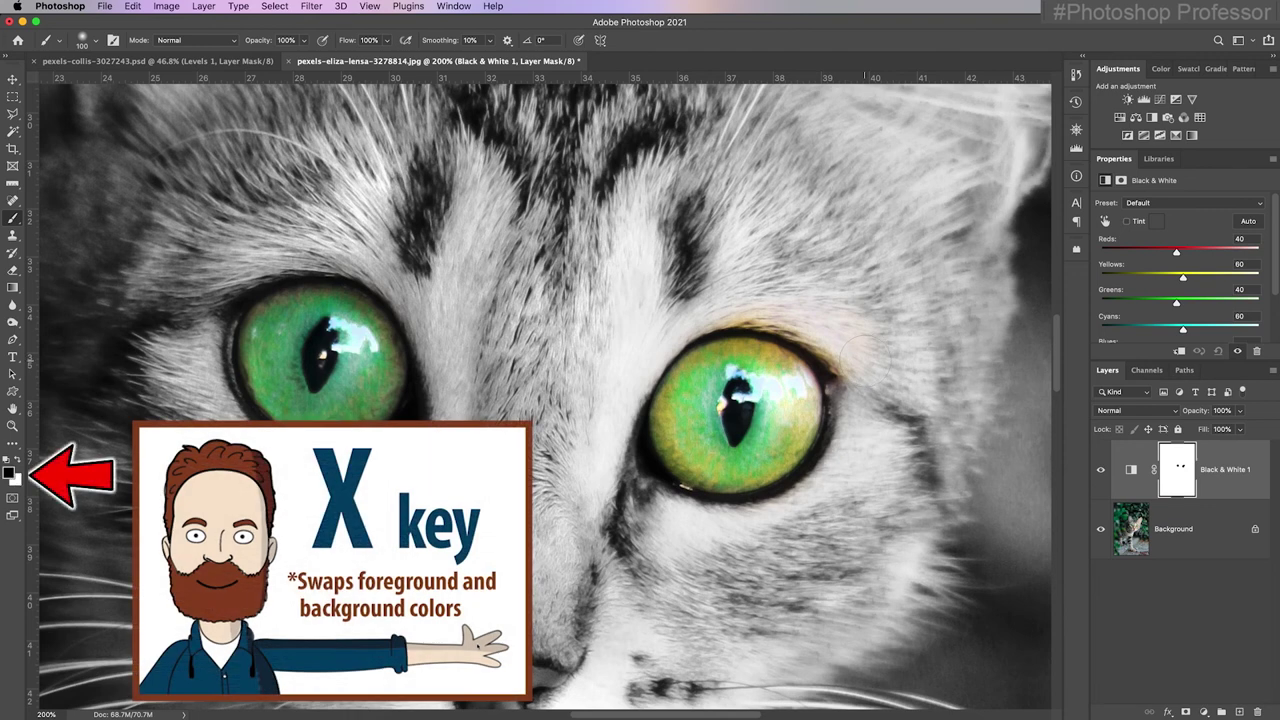
- Paint white on the mask to erase tint around the right eye, then black on the left iris rim
key("x")
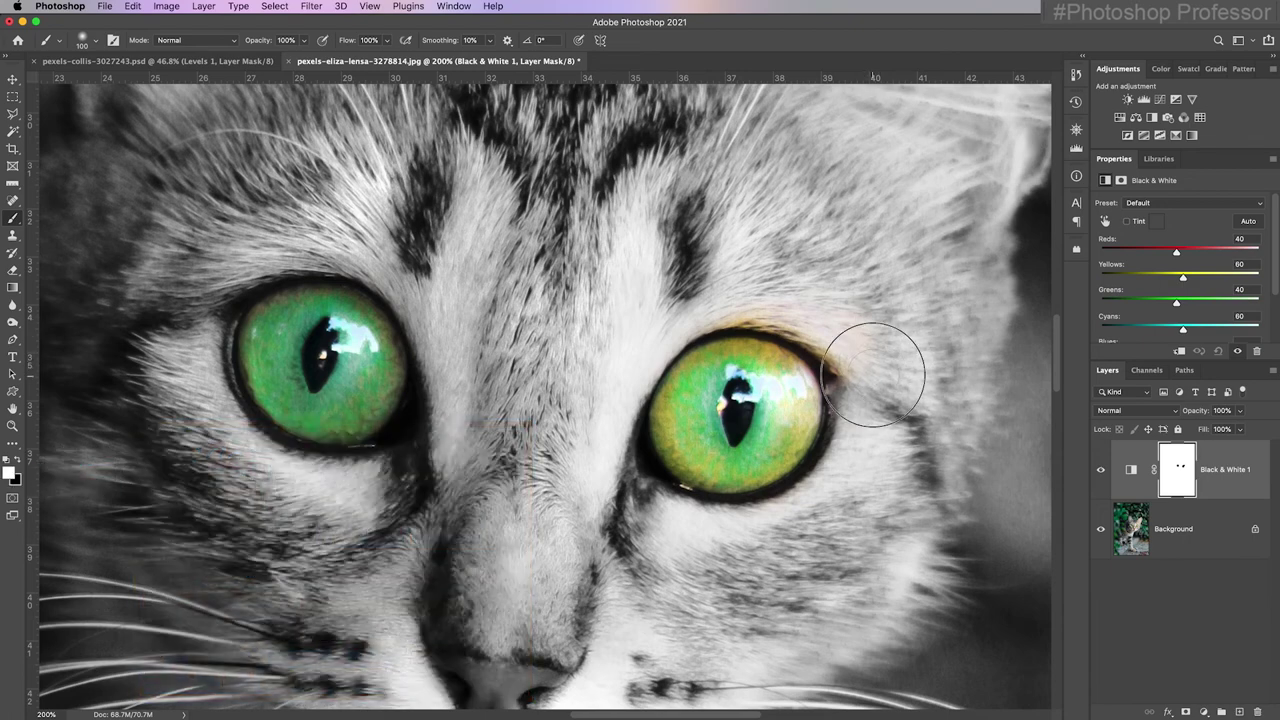
mouse_move(880, 371)
left_mouse_down()
mouse_move(857, 366)
mouse_move(829, 300)
left_mouse_up()
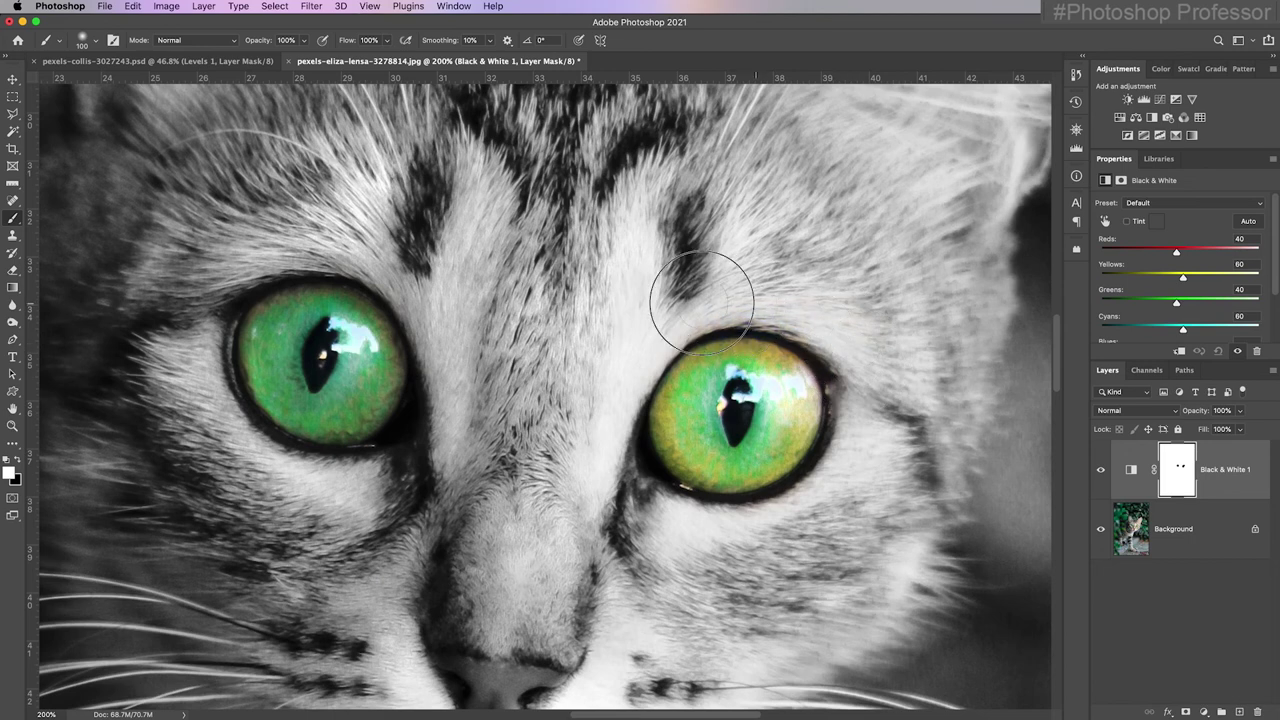
key("x")
mouse_move(814, 457)
left_mouse_down()
mouse_move(679, 515)
mouse_move(796, 565)
mouse_move(782, 579)
mouse_move(850, 574)
mouse_move(792, 581)
mouse_move(648, 528)
mouse_move(662, 518)
mouse_move(792, 542)
mouse_move(759, 527)
mouse_move(863, 474)
mouse_move(846, 444)
mouse_move(883, 423)
mouse_move(930, 438)
mouse_move(883, 378)
left_mouse_up()
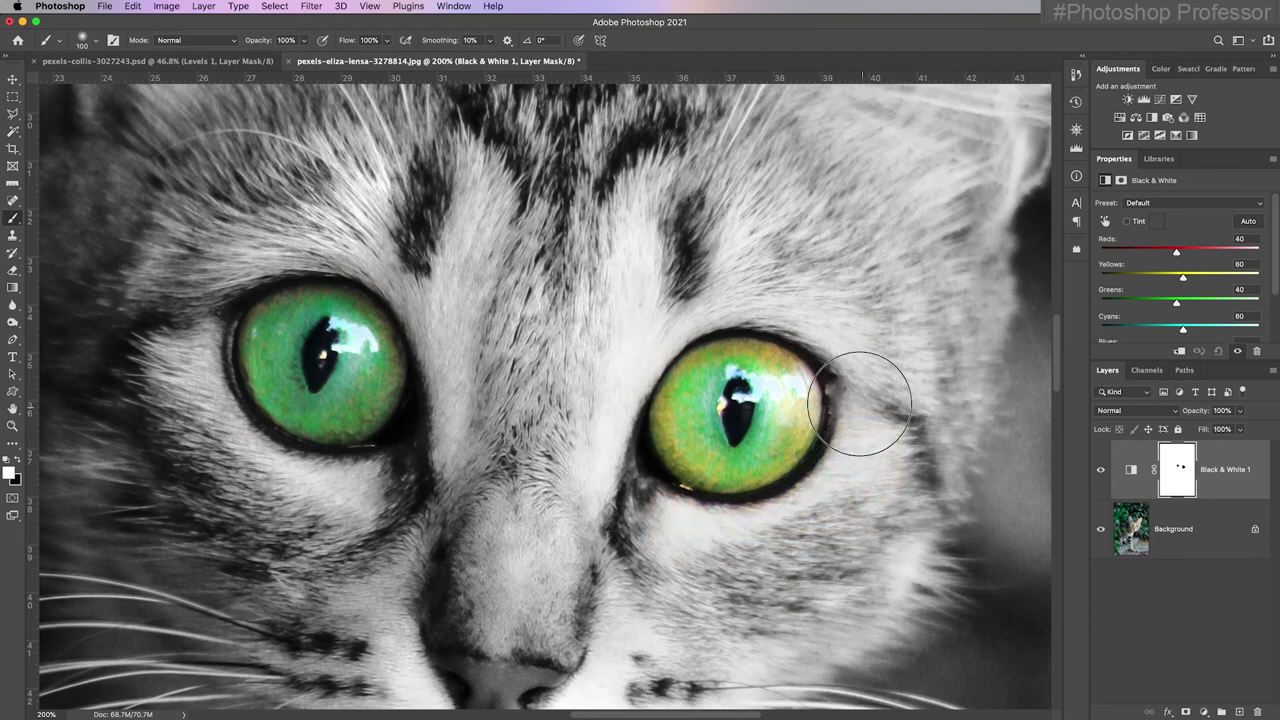
key("x")
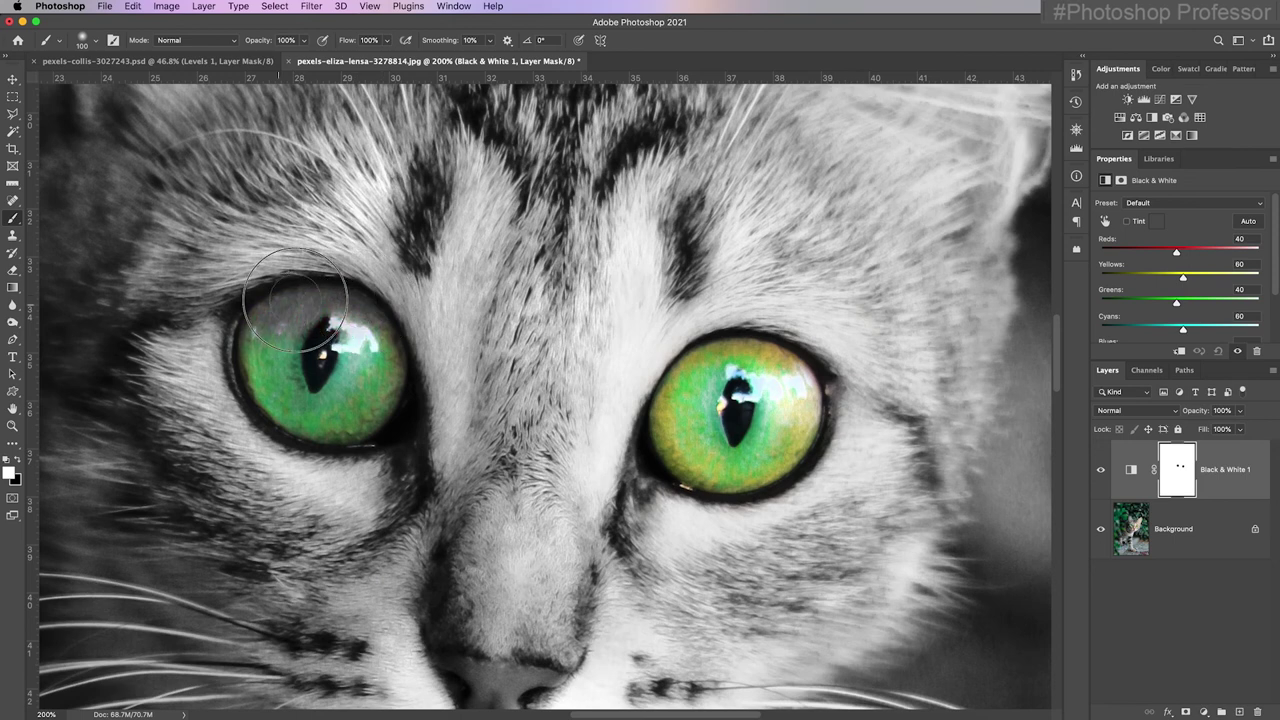
mouse_move(330, 300)
left_mouse_down()
mouse_move(265, 325)
mouse_move(330, 300)
mouse_move(320, 330)
left_mouse_up()
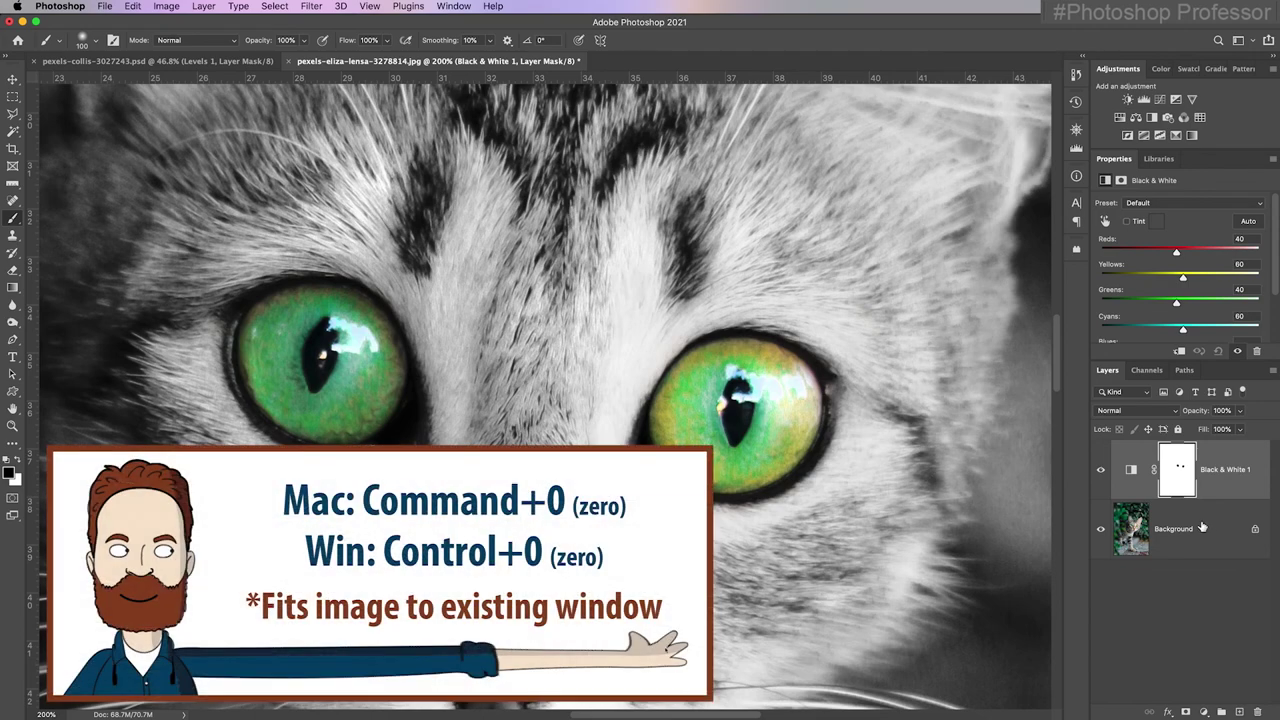
- Fit the photo in view, add a Hue/Saturation layer and set Hue to -180
key("super+0")
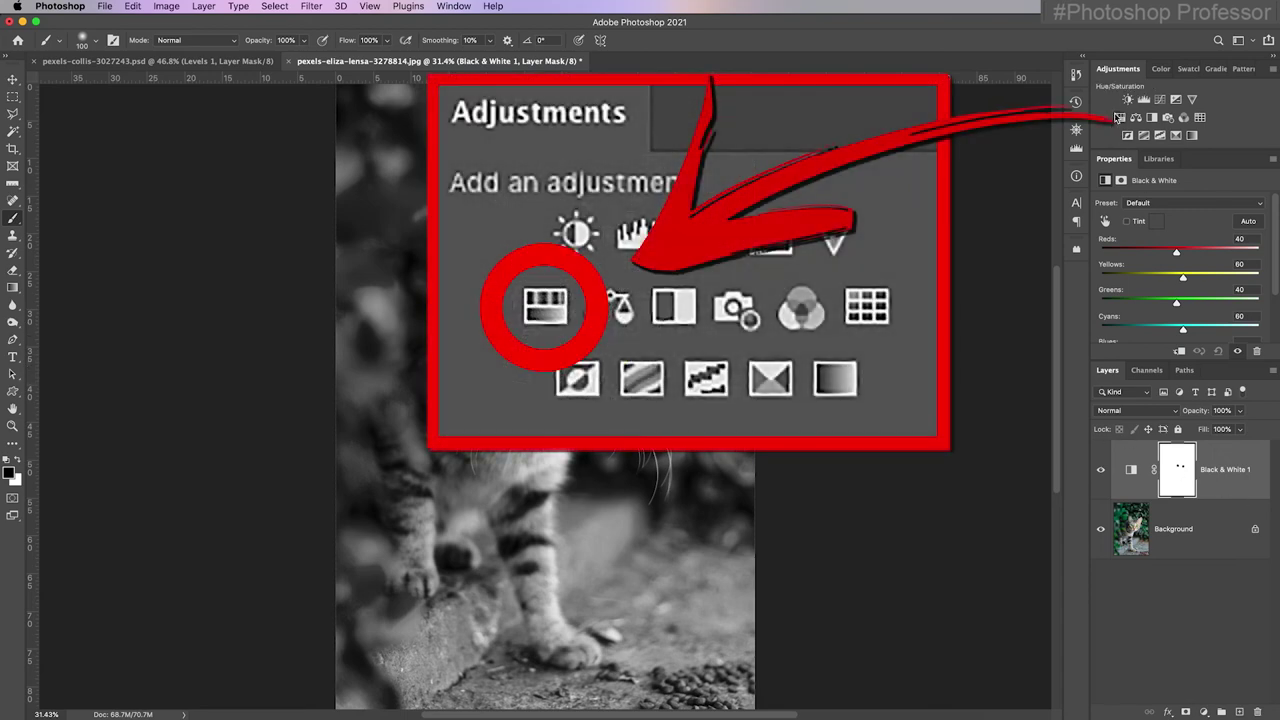
left_click(1119, 117)
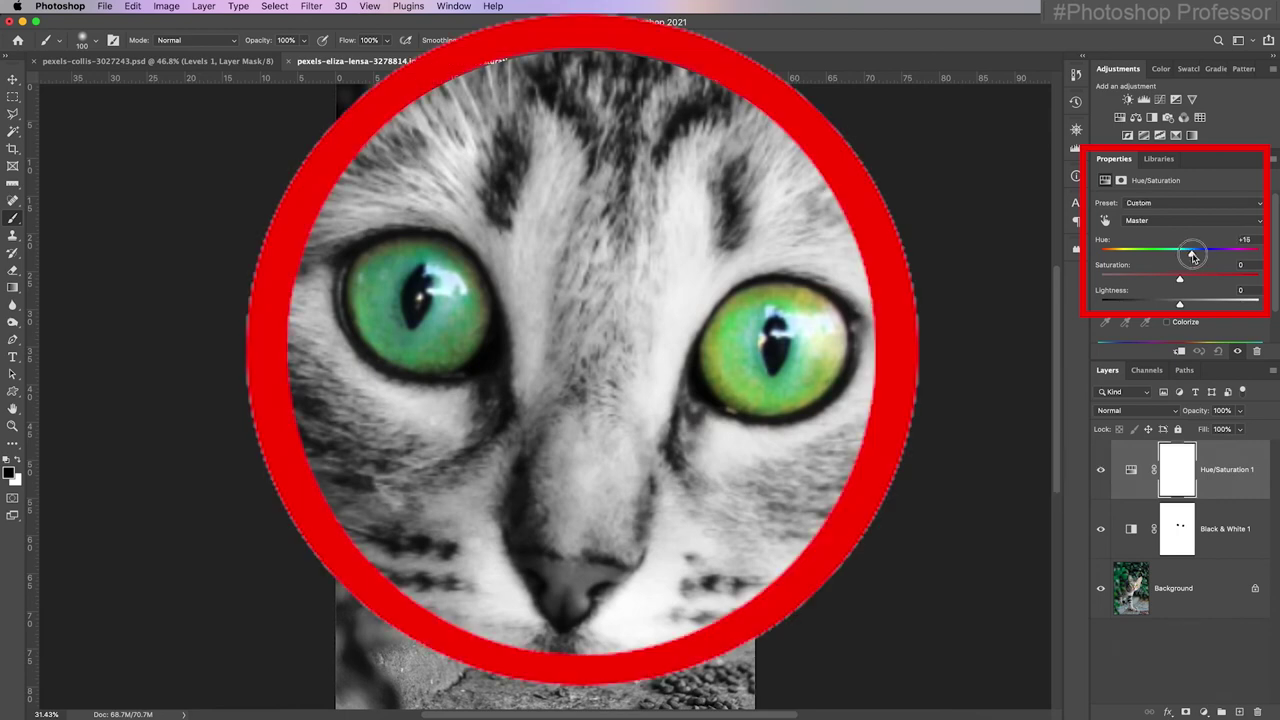
left_click_drag(1180, 253, 1087, 263)
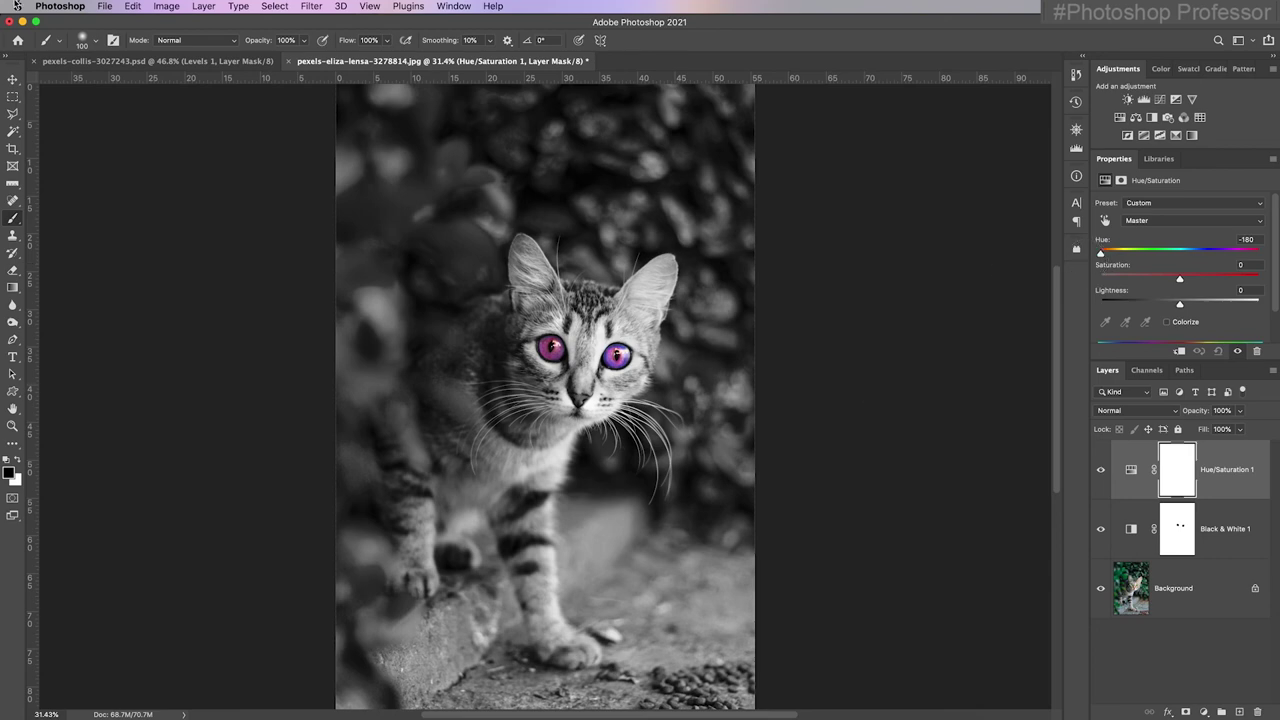
left_click(104, 6)
left_click(160, 165)
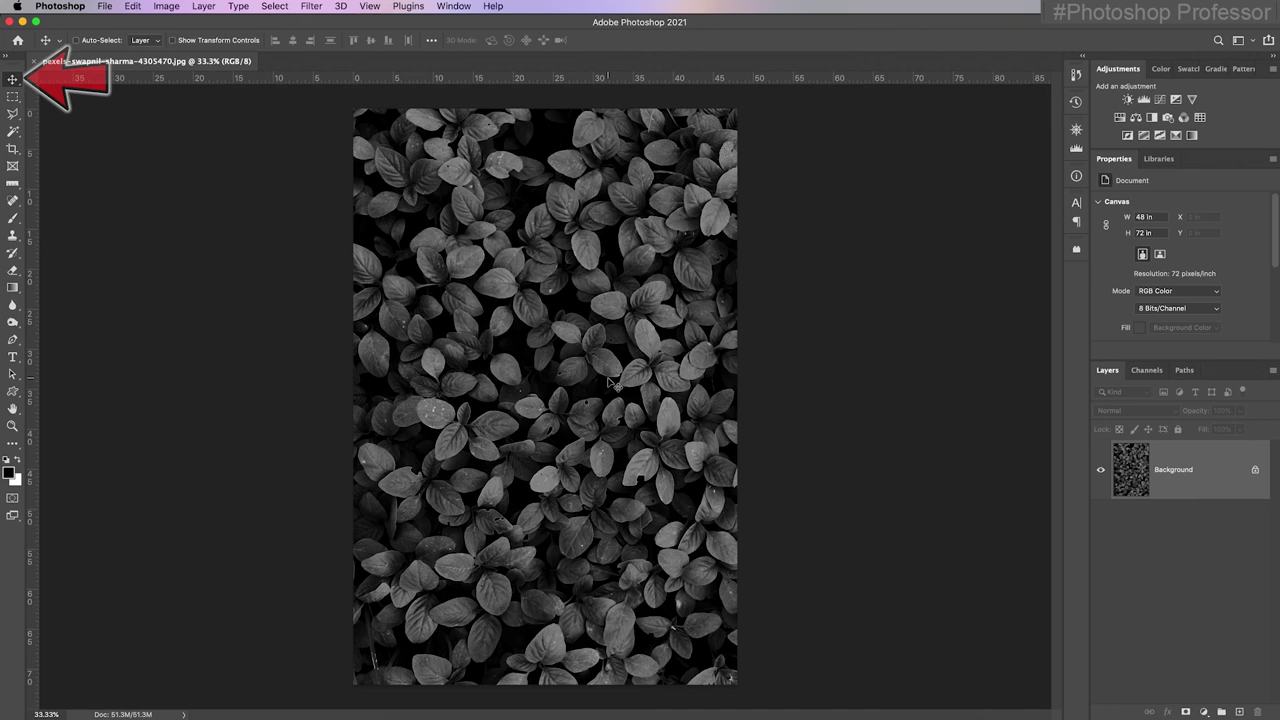
- Convert the locked Background into the normal layer Layer 0 via its lock icon
left_click_drag(310, 287, 426, 277)
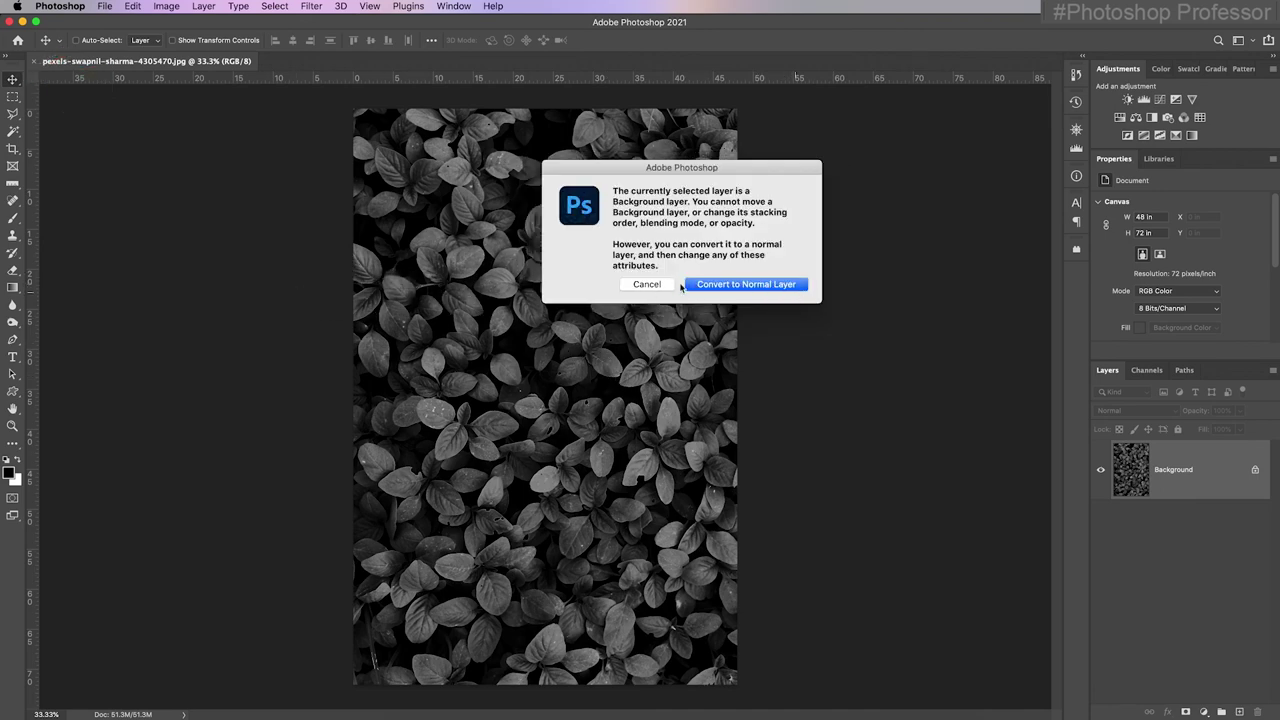
left_click(648, 285)
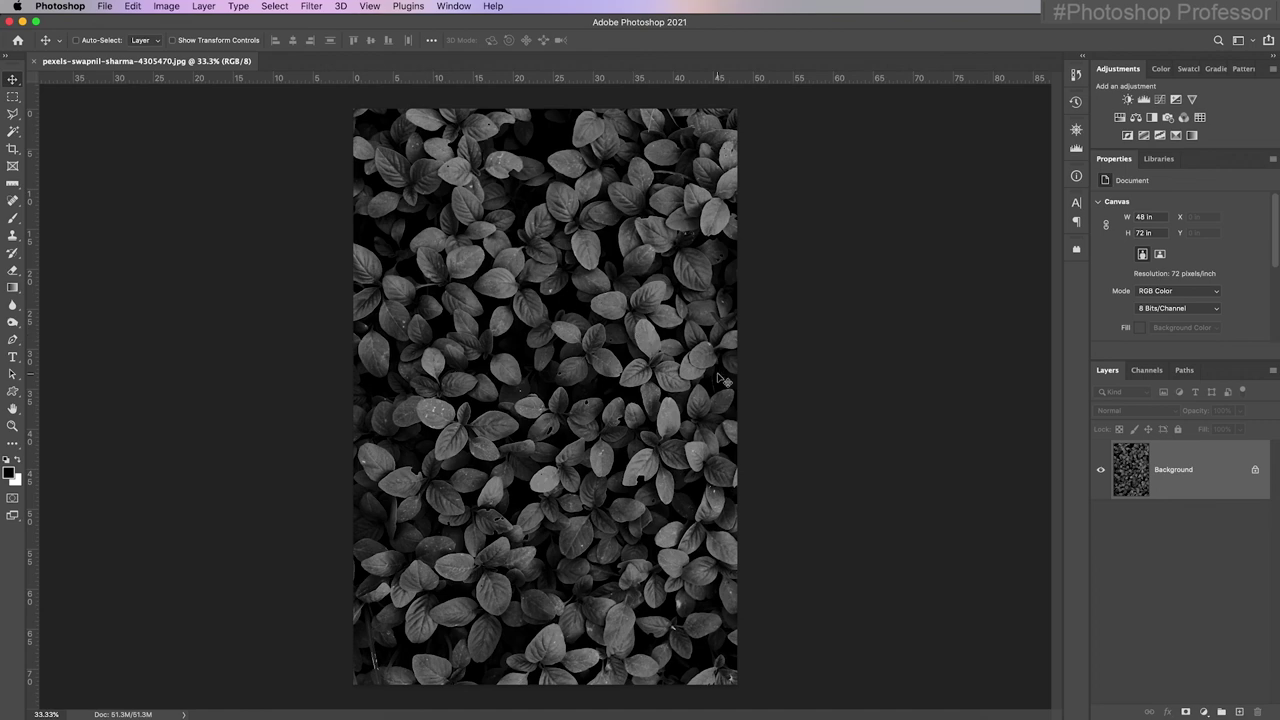
left_click(1256, 473)
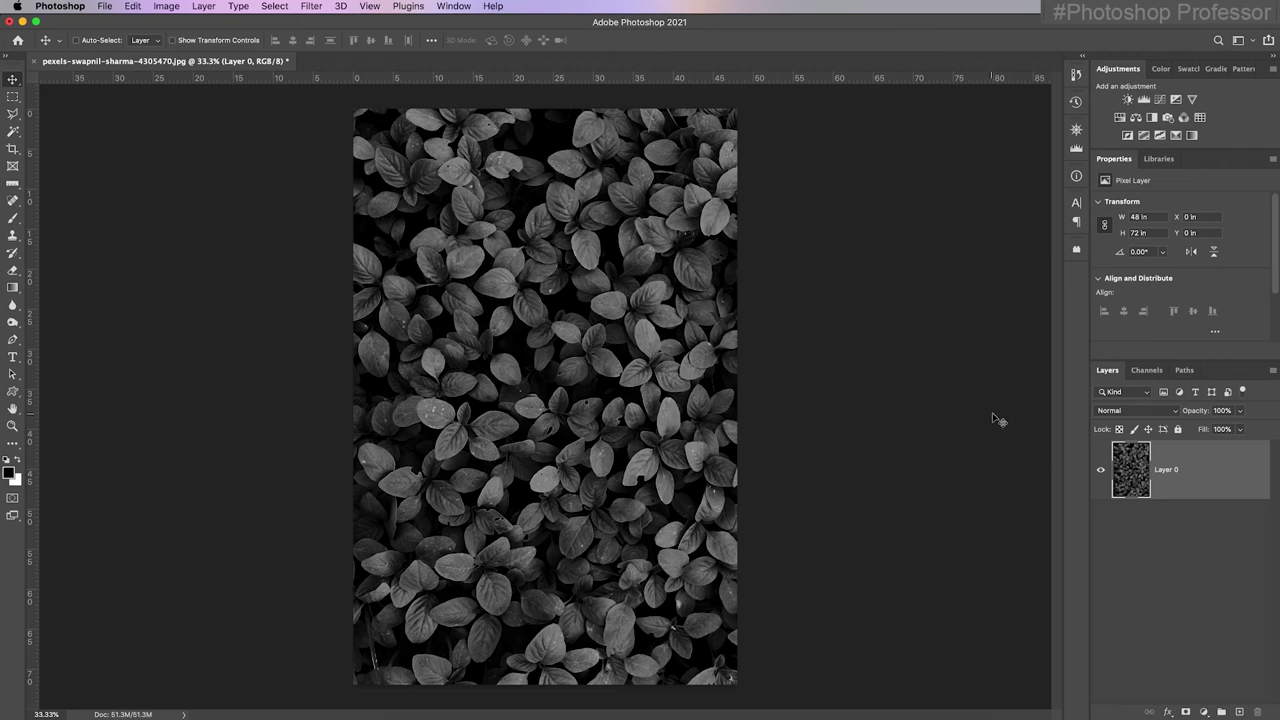
- Open the Histogram panel from the Window menu
left_click(446, 7)
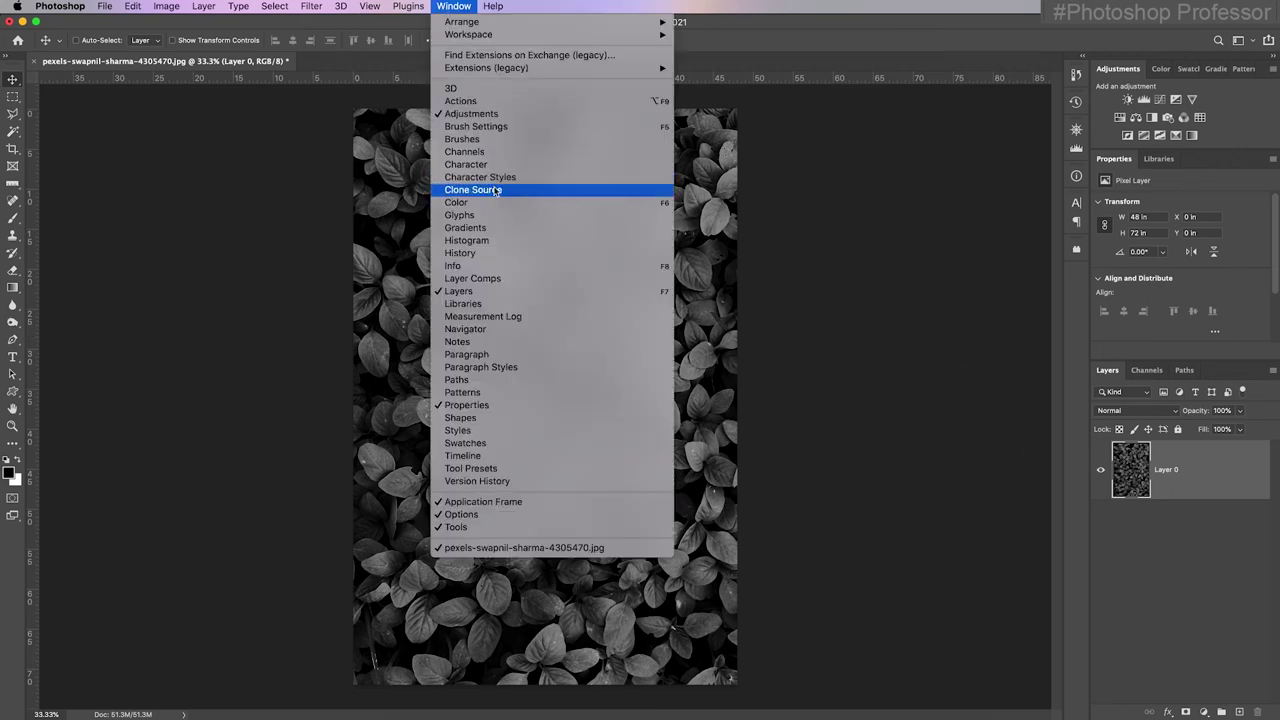
left_click(502, 245)
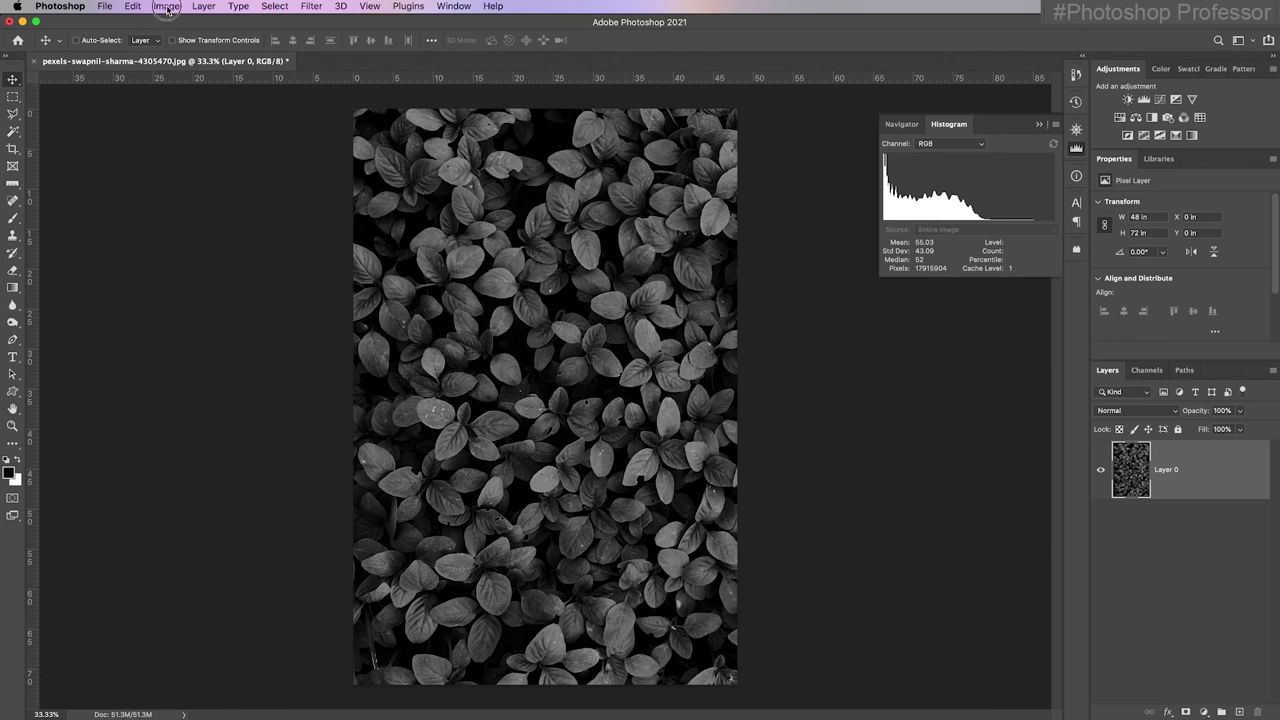
left_click(166, 7)
mouse_move(207, 42)
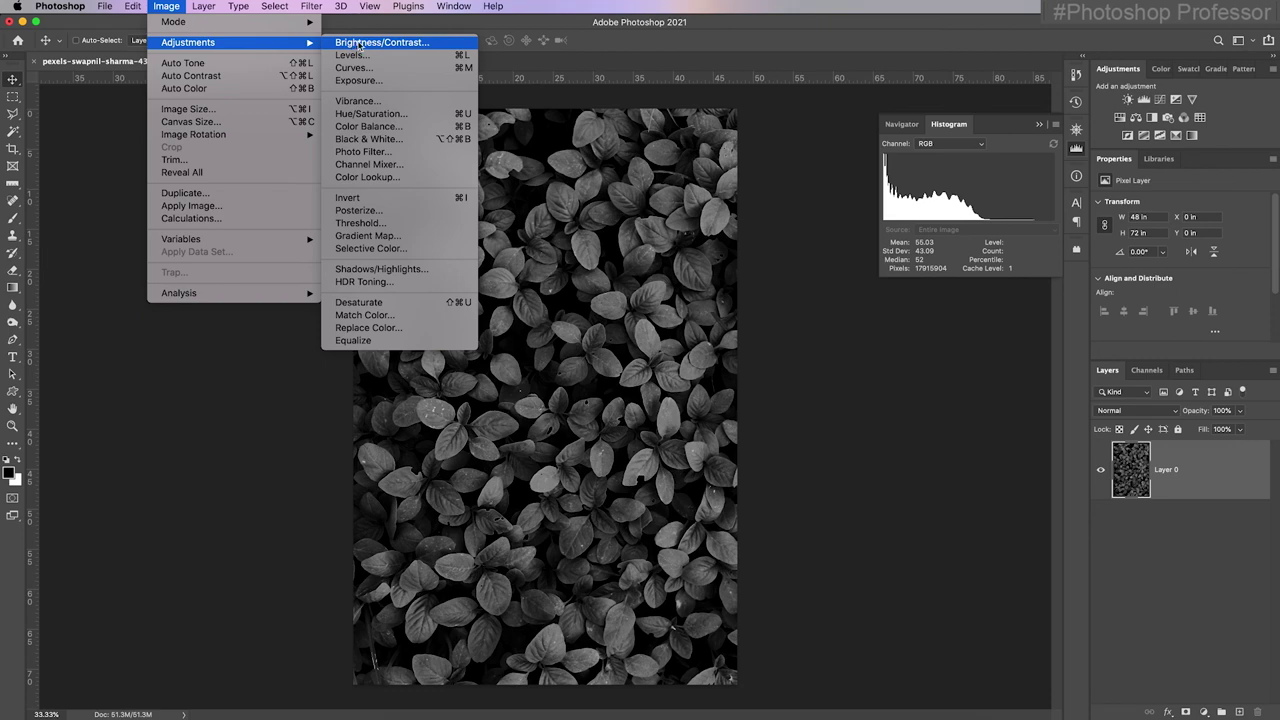
left_click(435, 43)
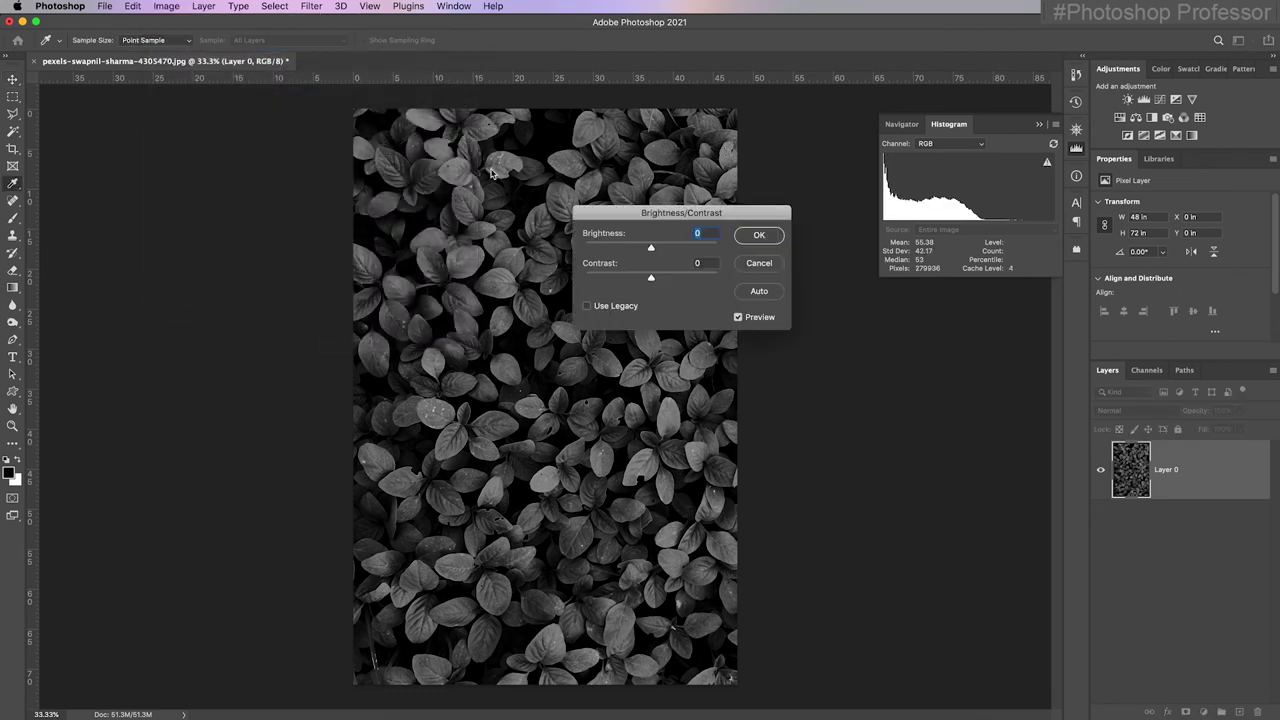
left_click_drag(651, 249, 709, 256)
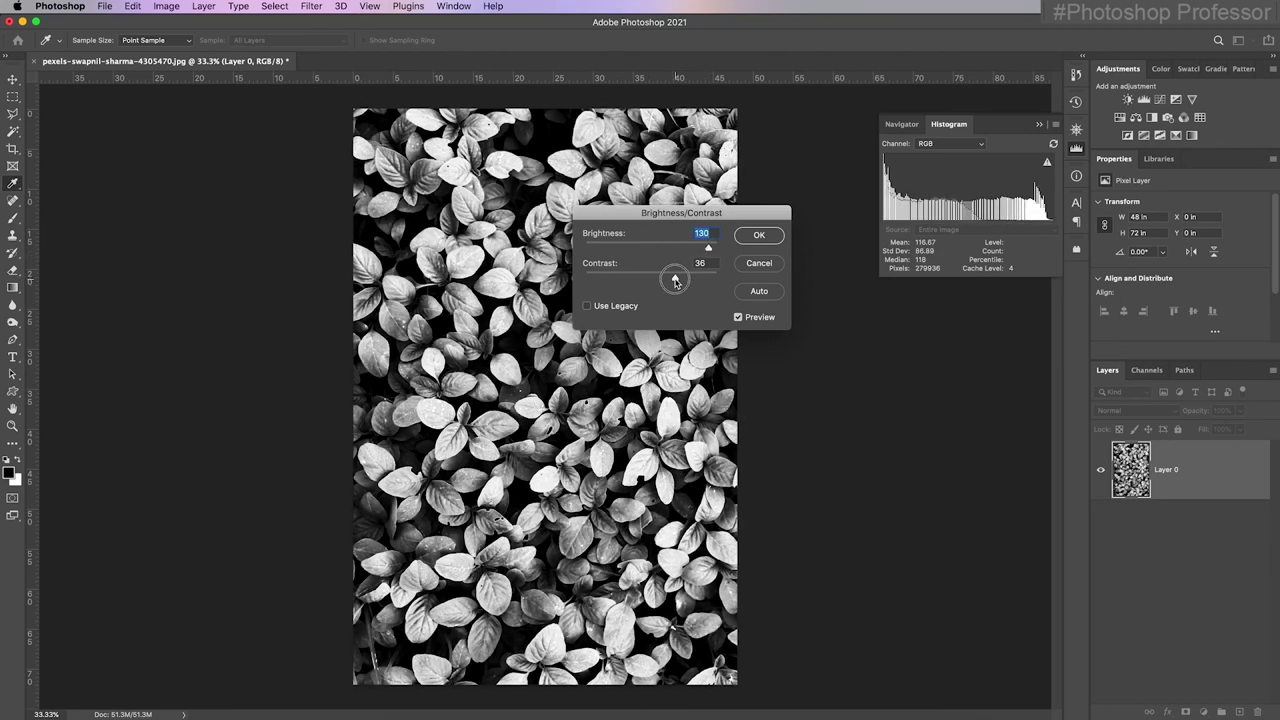
left_click_drag(651, 279, 618, 284)
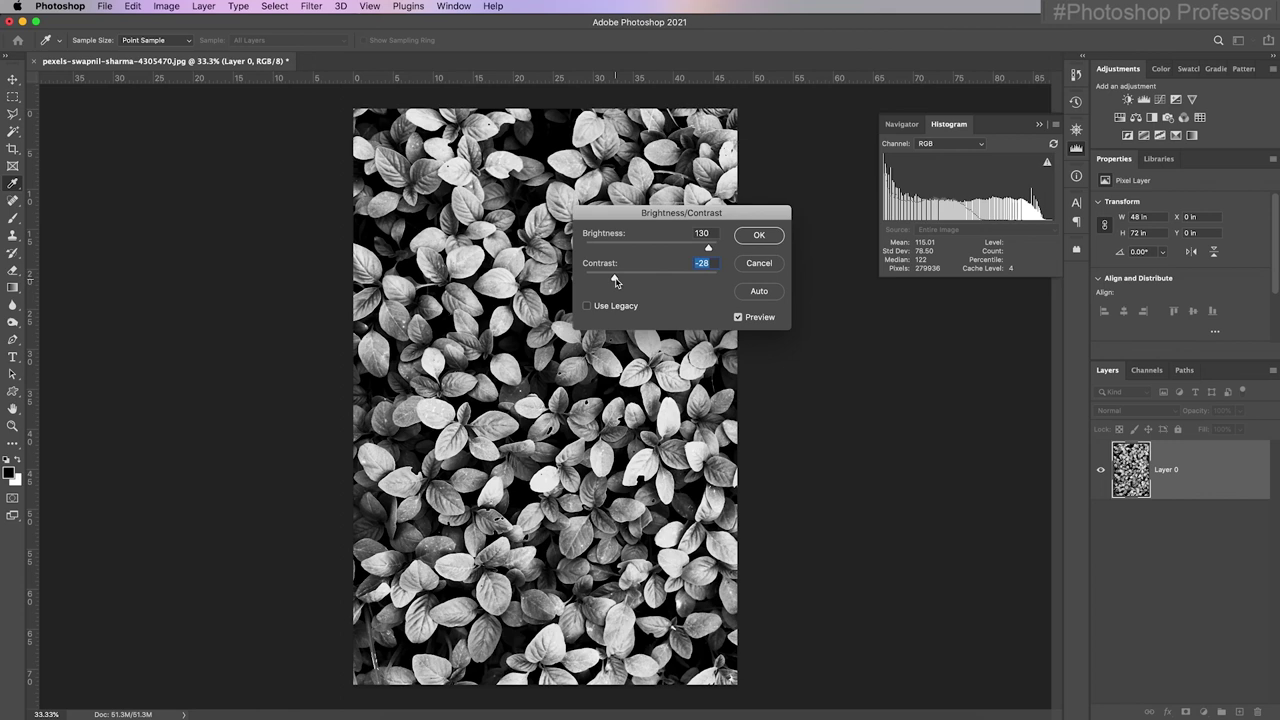
mouse_move(708, 248)
left_mouse_down()
mouse_move(674, 250)
mouse_move(705, 250)
left_mouse_up()
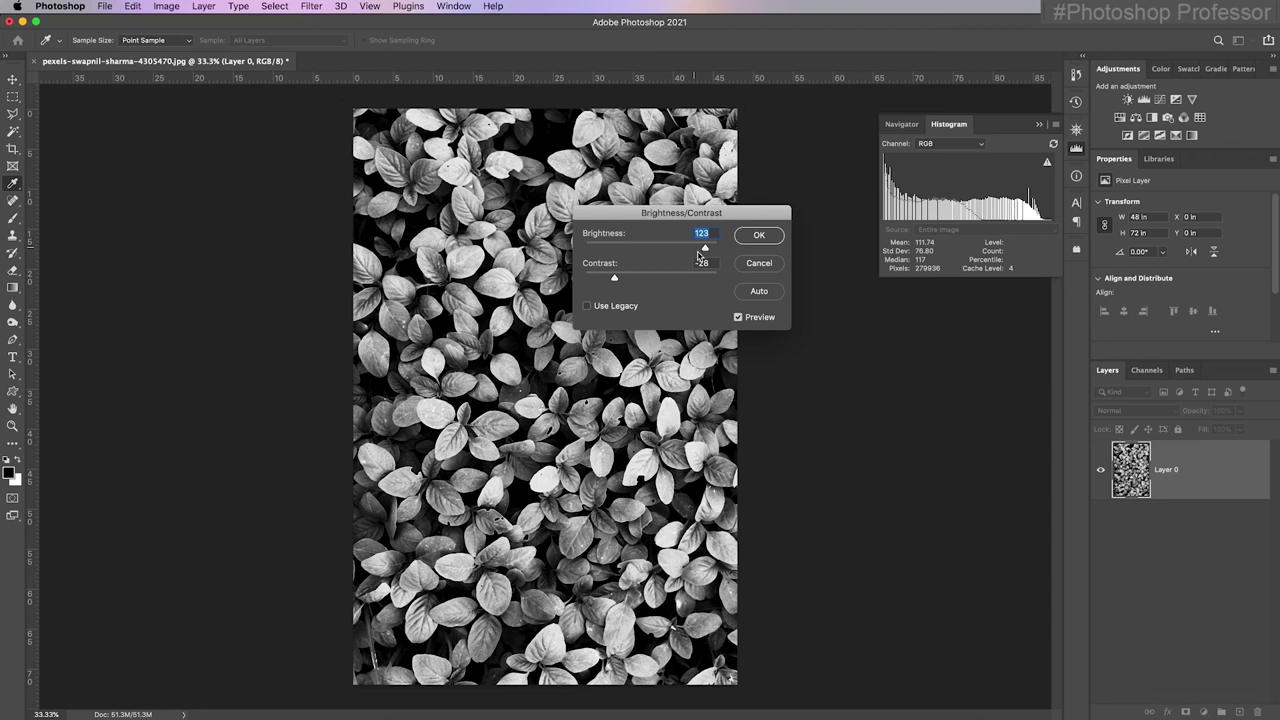
left_click(756, 266)
key("v")
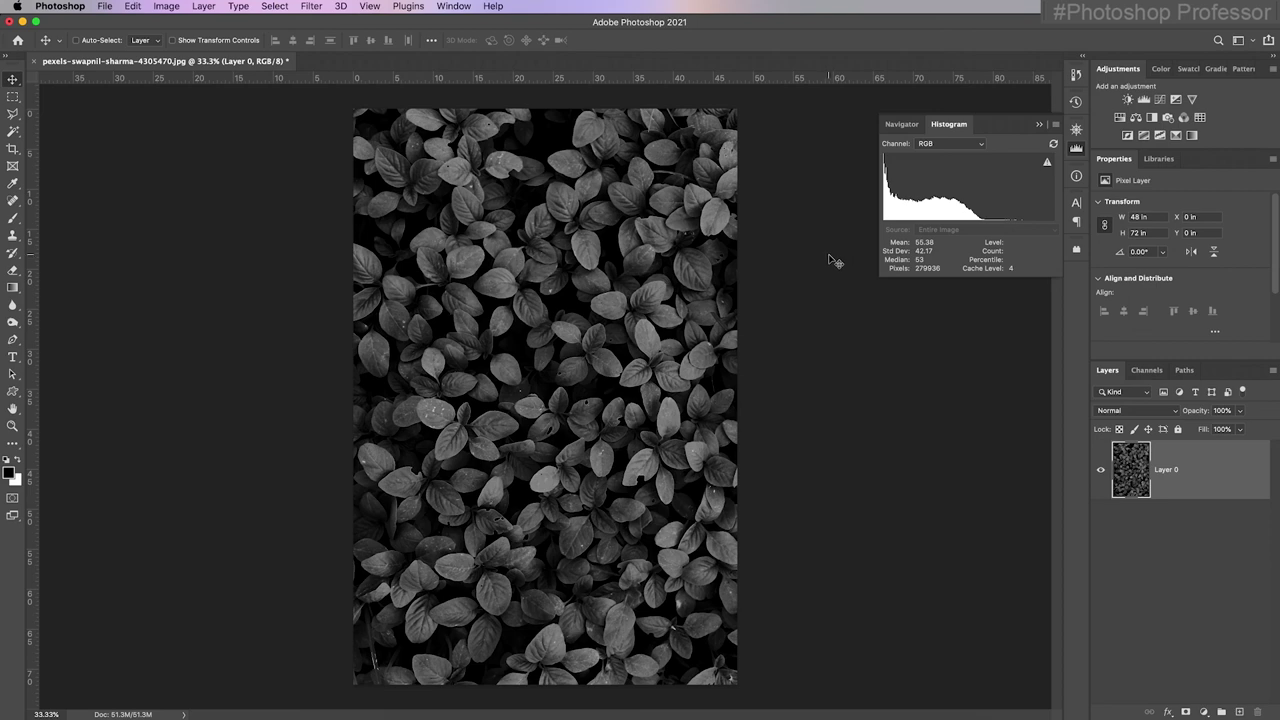
left_click(167, 6)
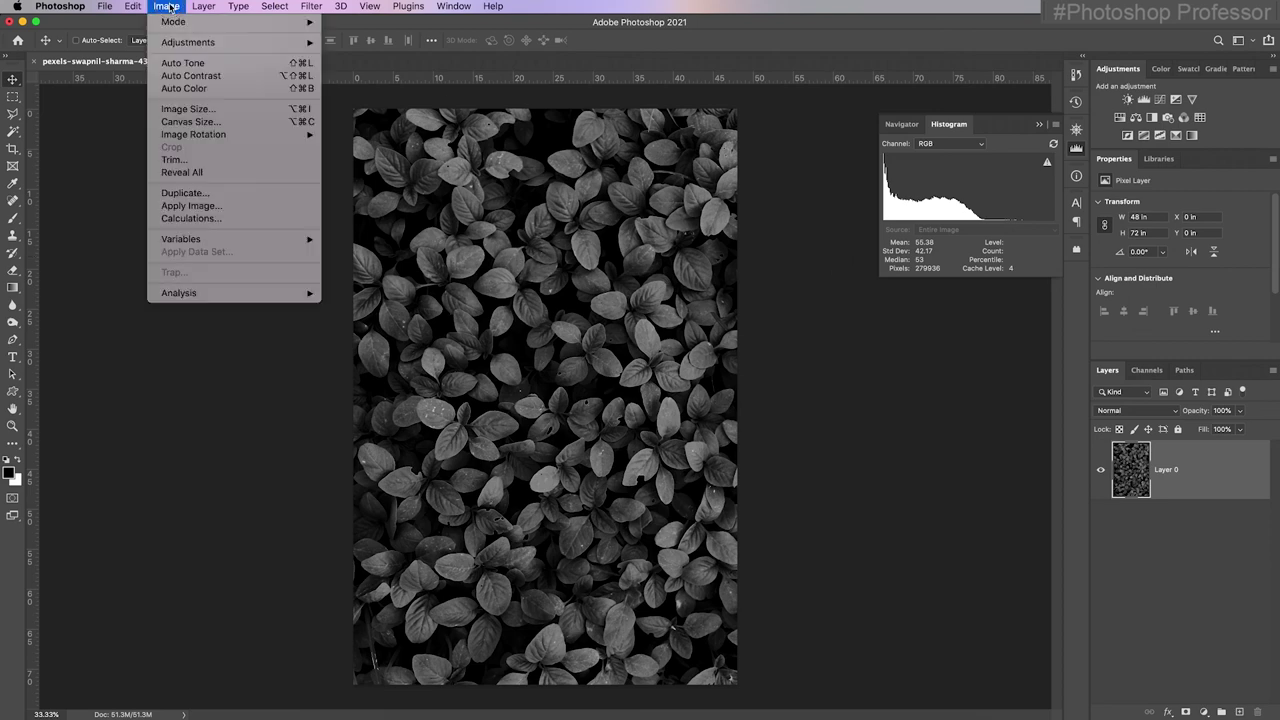
mouse_move(239, 48)
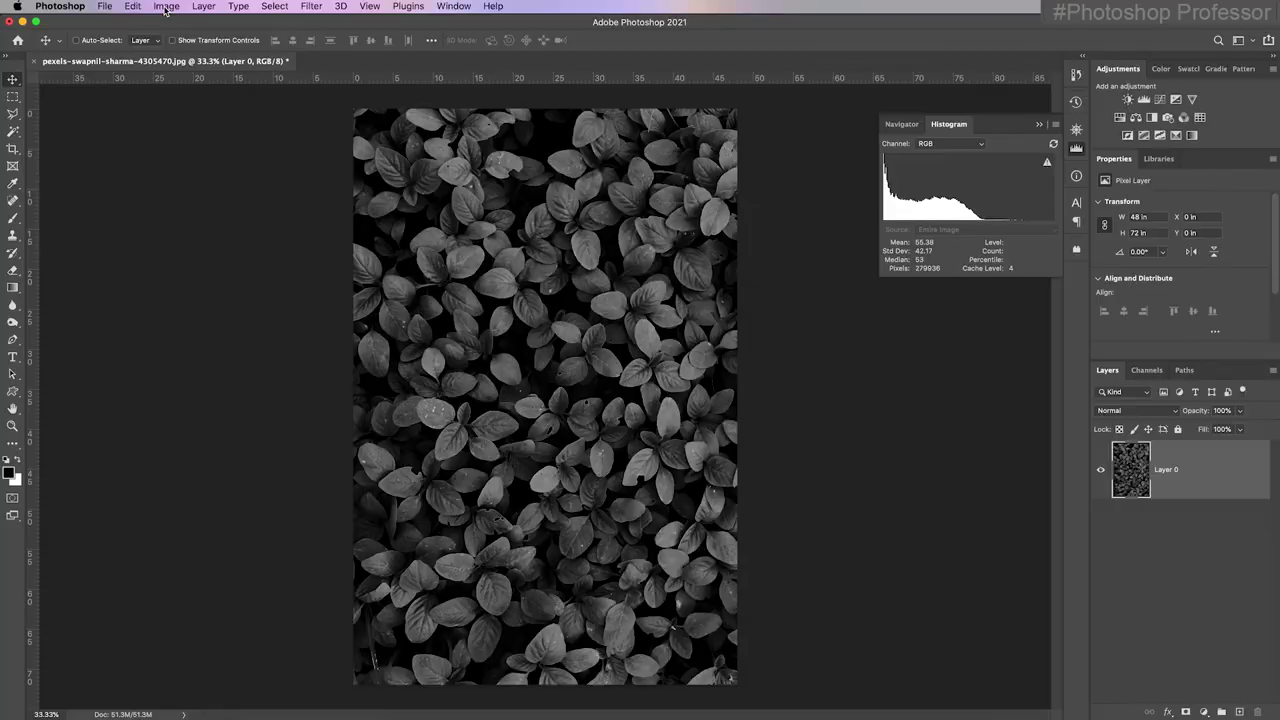
left_click(167, 6)
mouse_move(239, 48)
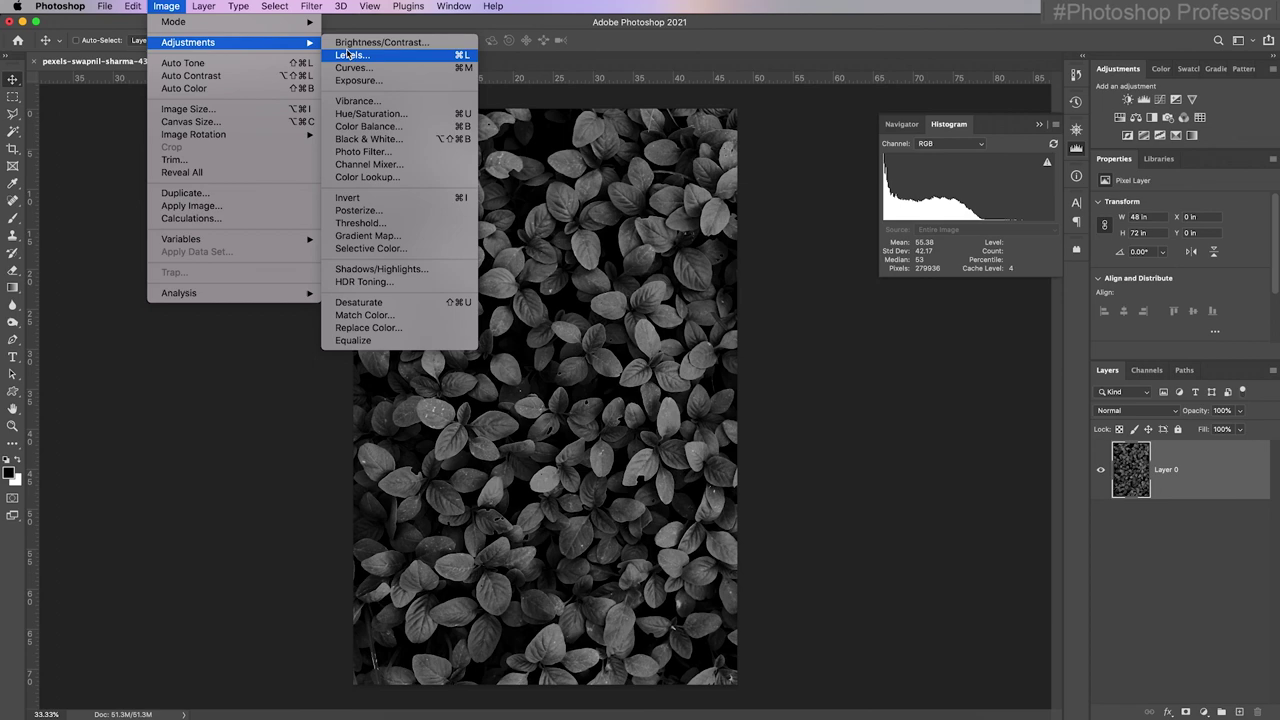
left_click(410, 88)
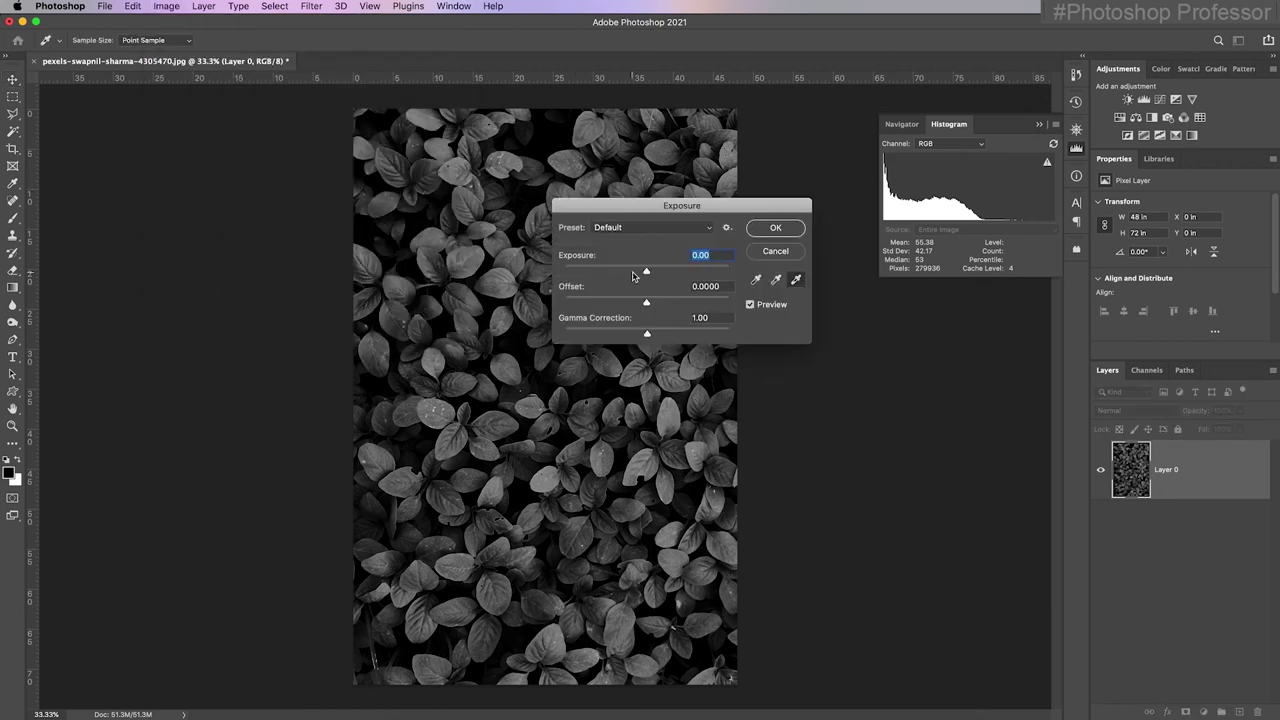
left_click_drag(648, 272, 672, 275)
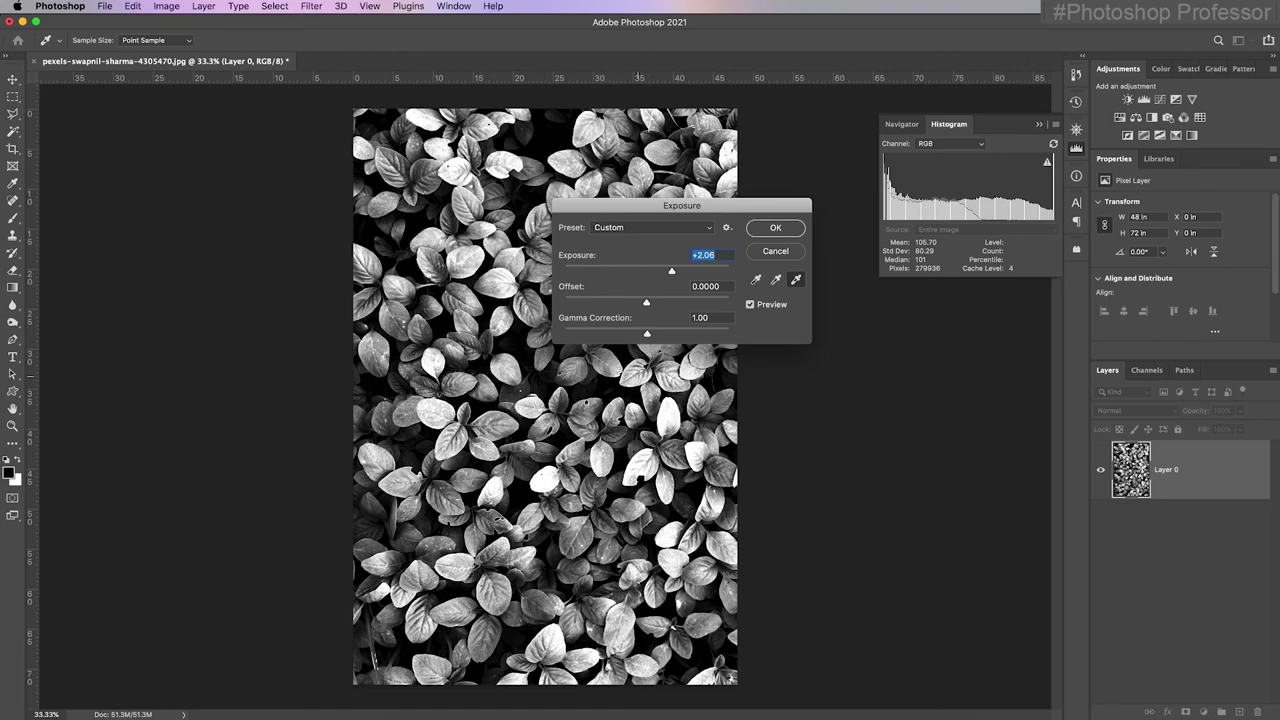
left_click_drag(648, 334, 587, 337)
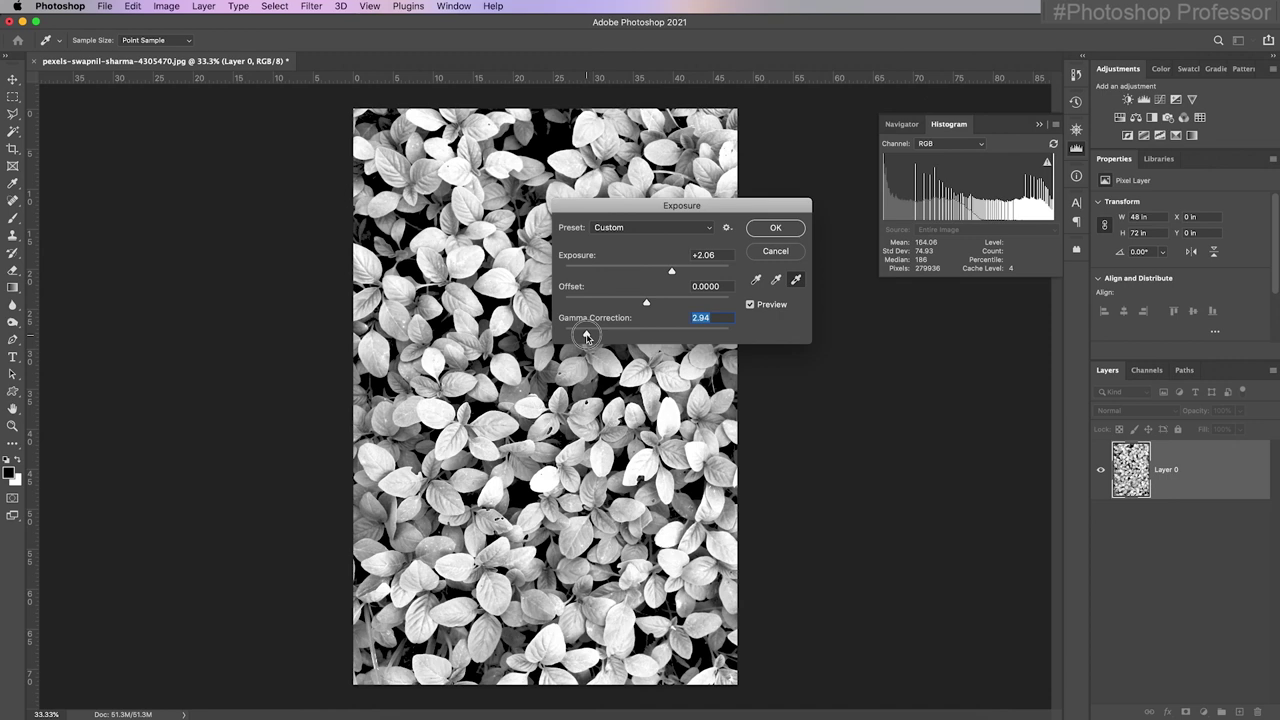
left_click_drag(587, 337, 638, 338)
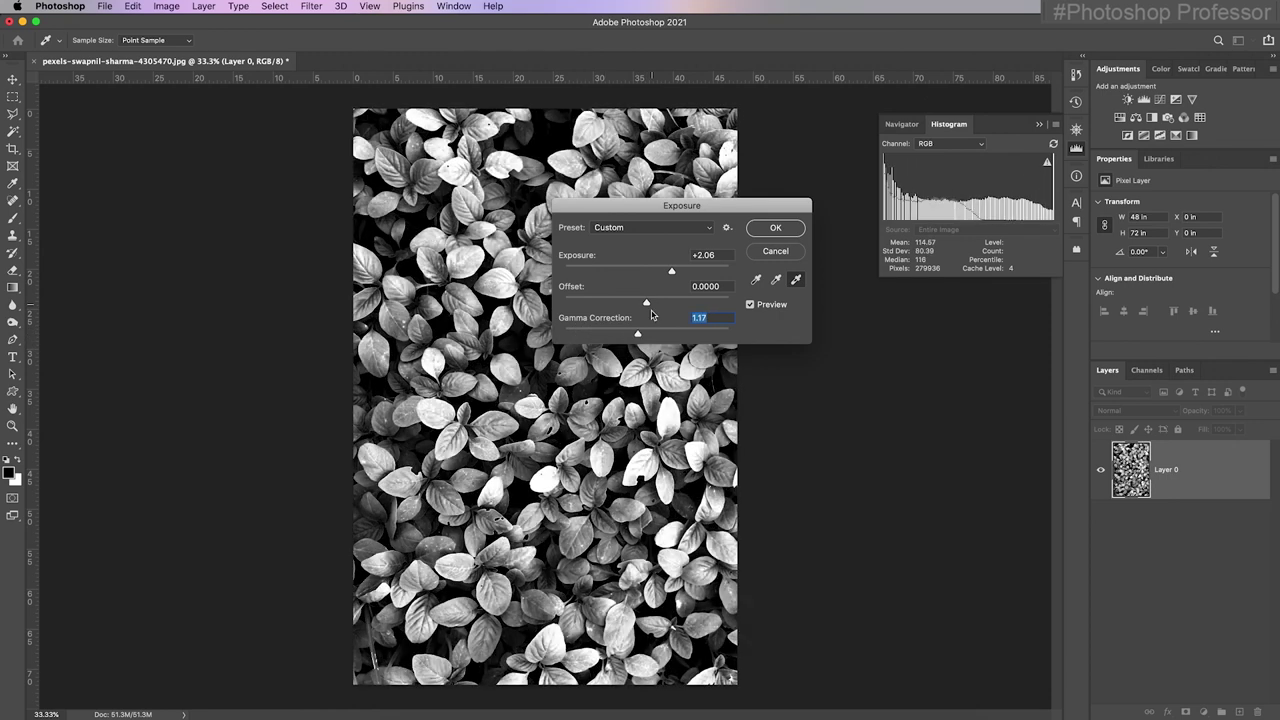
- Cancel the exposure changes, open Image > Adjustments > Levels and move the dialog aside
left_click(772, 251)
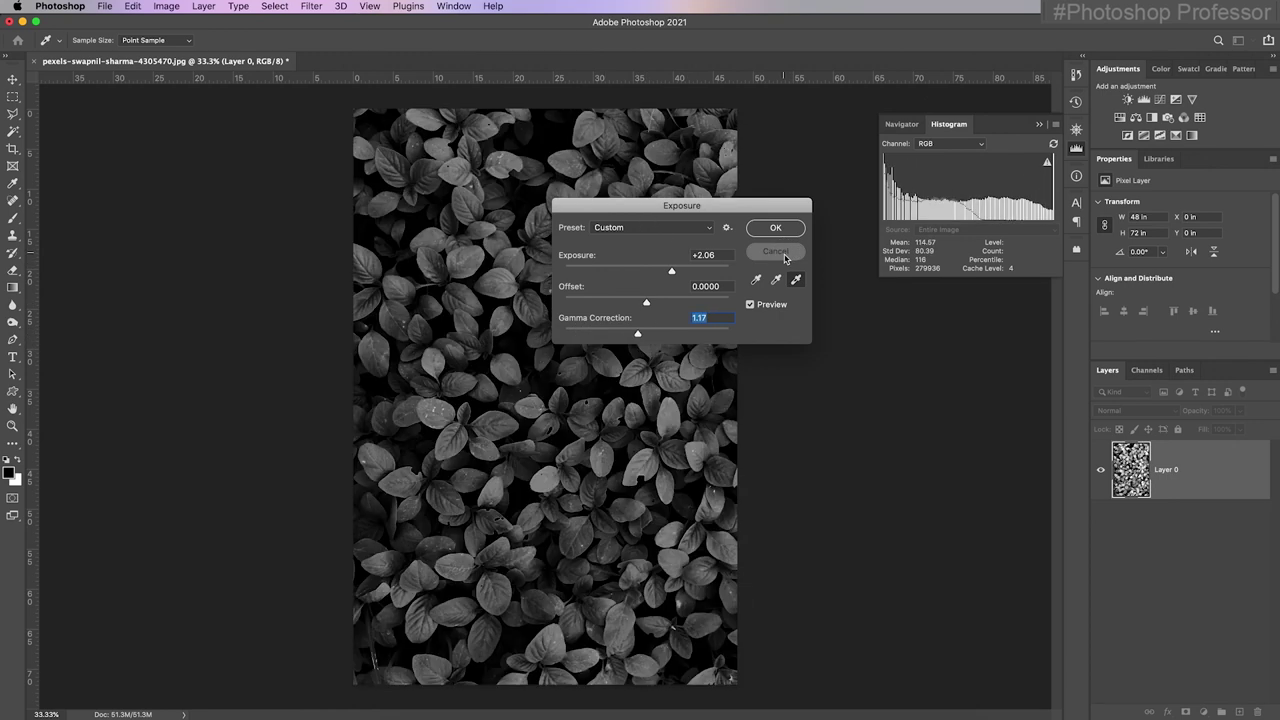
left_click(166, 7)
mouse_move(195, 48)
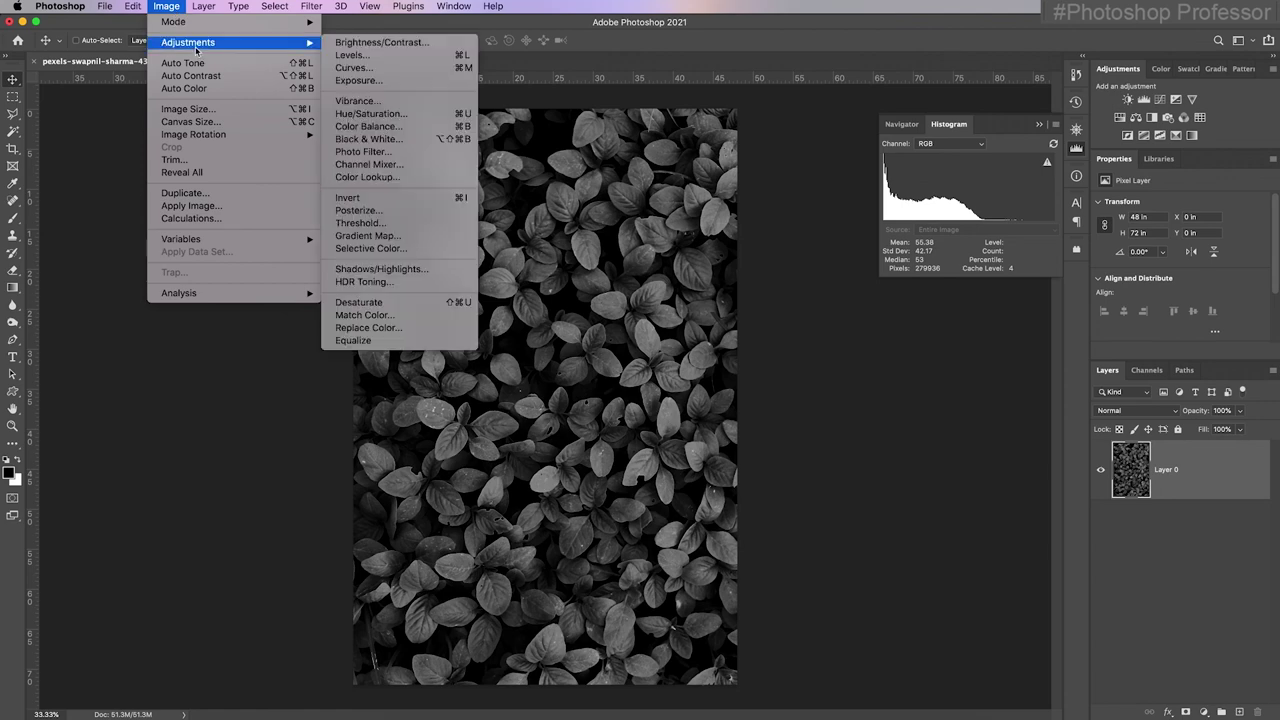
left_click(364, 56)
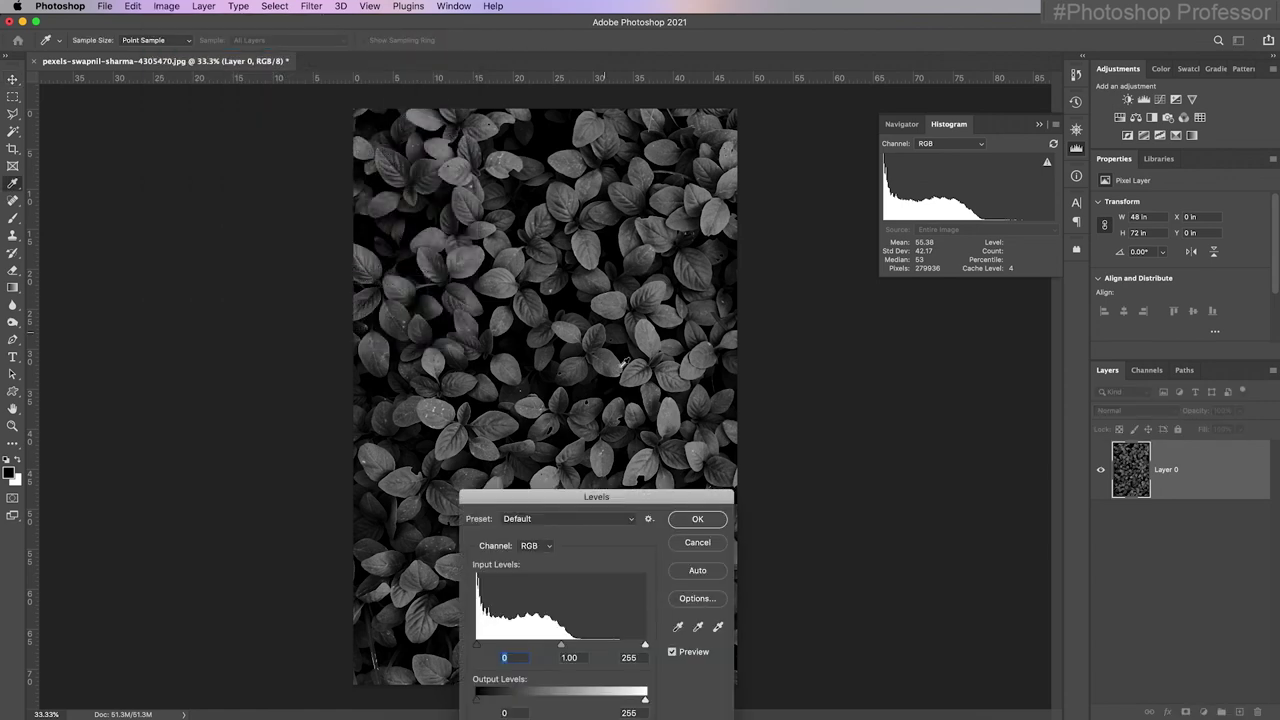
left_click_drag(629, 504, 855, 121)
left_click(1039, 124)
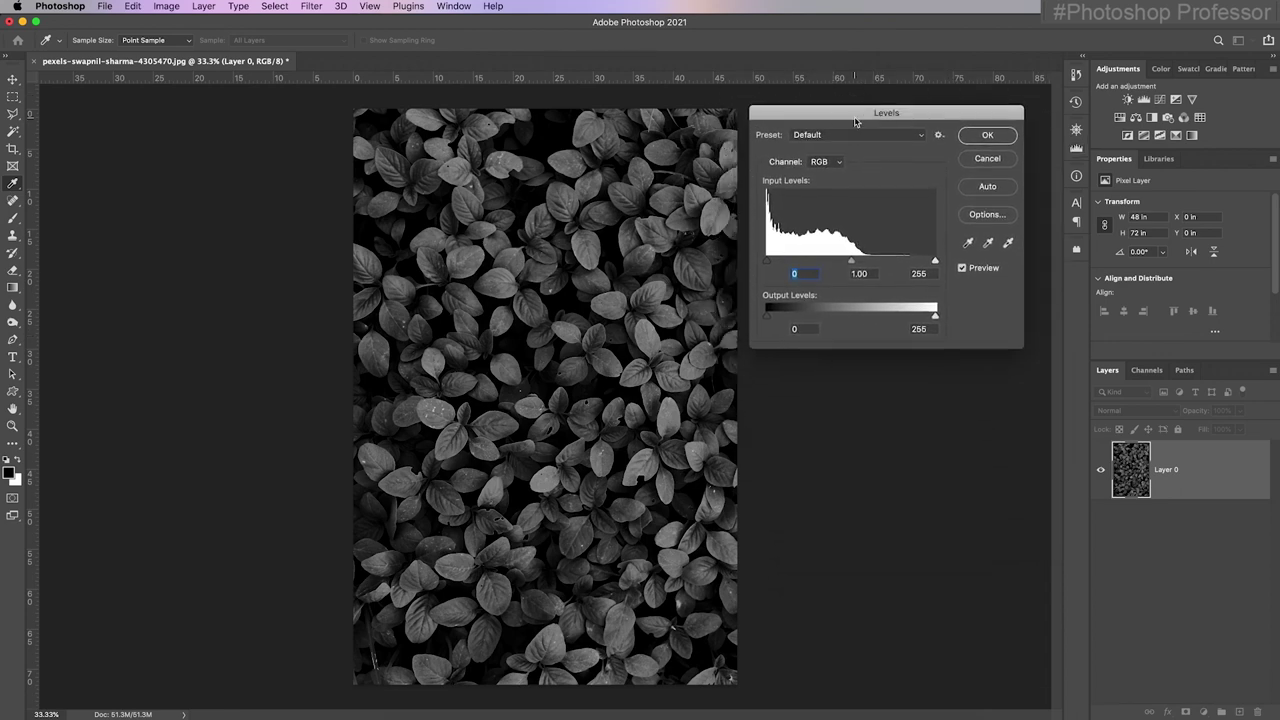
- Alt-preview shadow clipping in Levels and leave the black point at 0
left_click(768, 265)
left_click(768, 265)
key("alt")
left_click(768, 265, "alt")
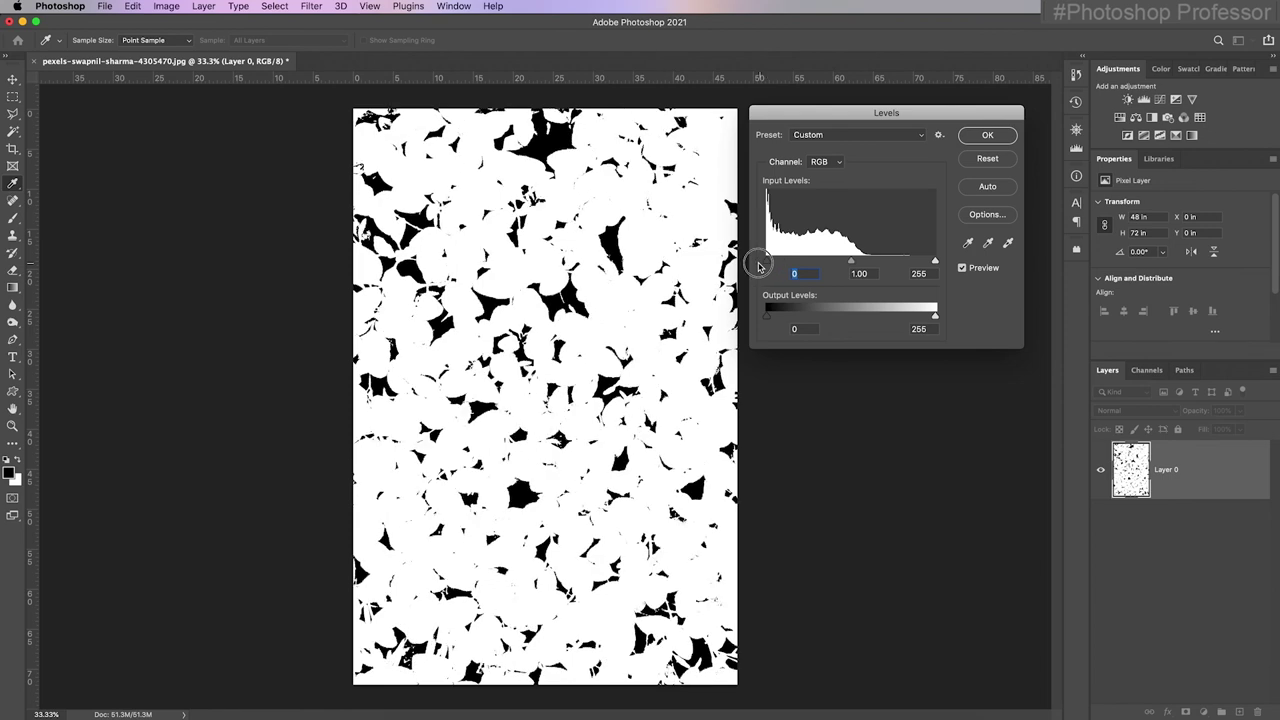
mouse_move(768, 265)
left_mouse_down()
mouse_move(790, 265)
mouse_move(754, 265)
left_mouse_up()
left_click_drag(755, 266, 755, 266)
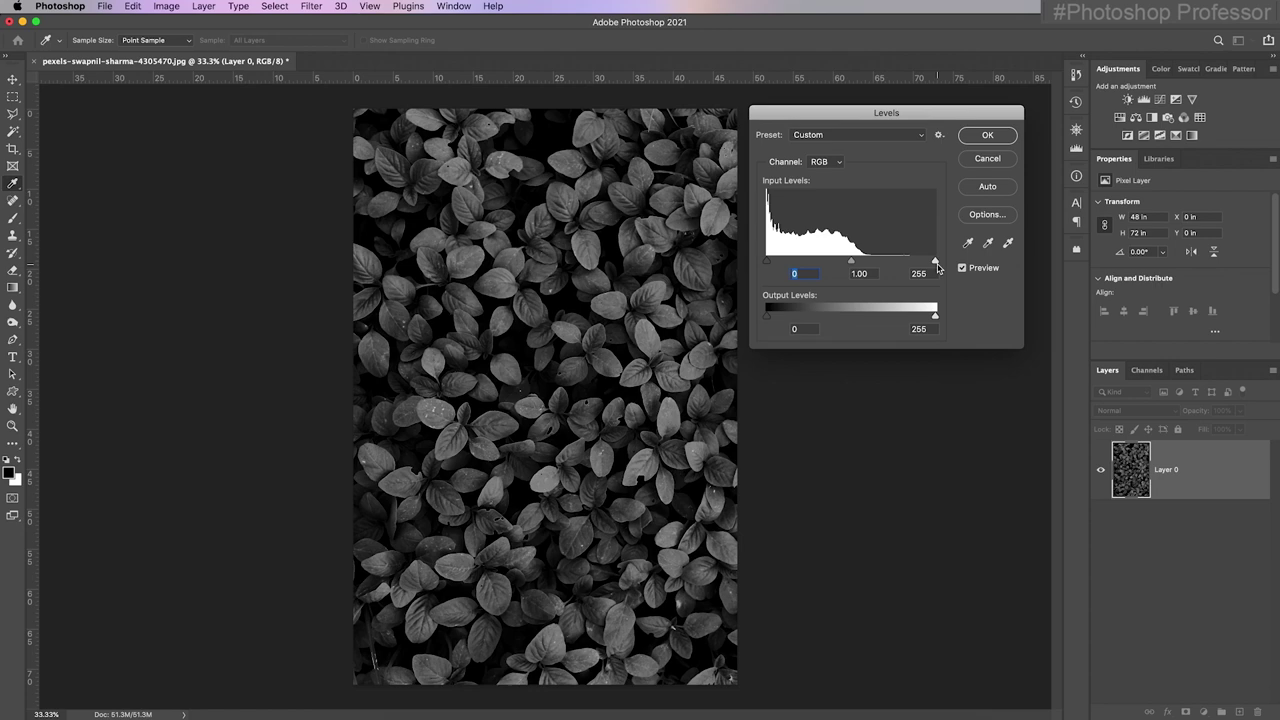
- Reset Levels, then set the white input to about 156 and output white to 247
left_click_drag(936, 262, 865, 265)
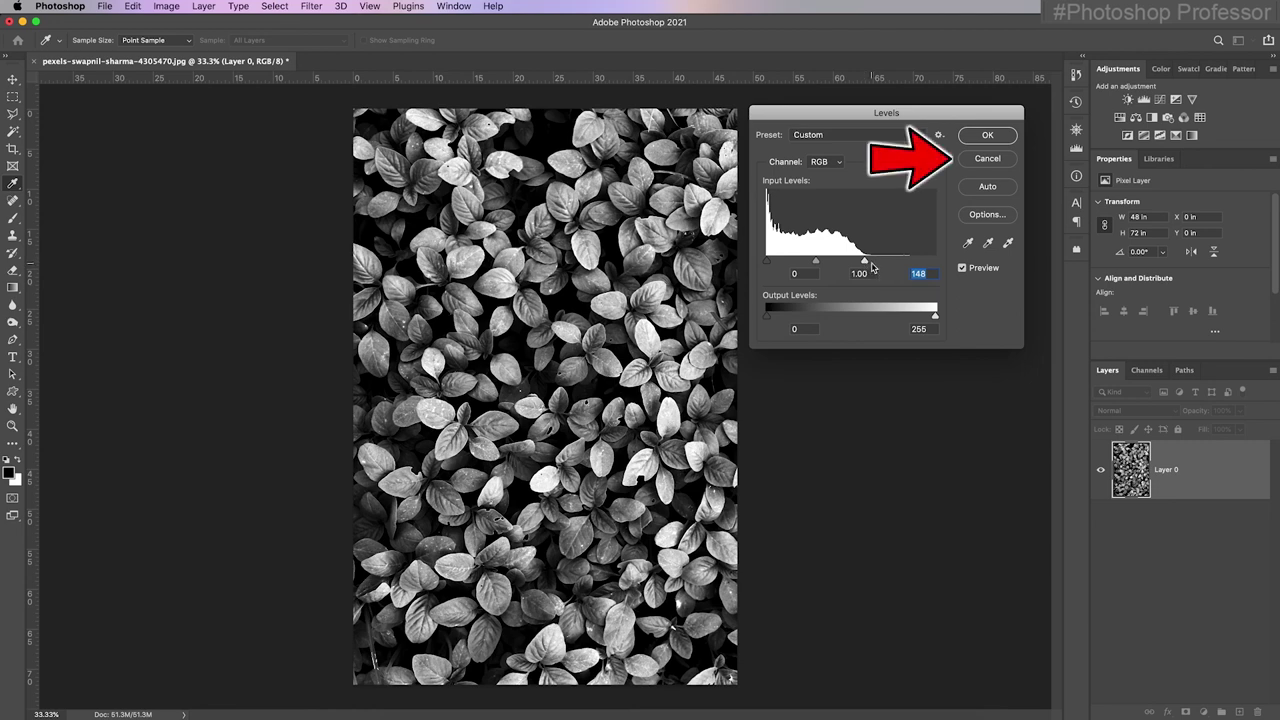
key("alt")
left_click(997, 162, "alt")
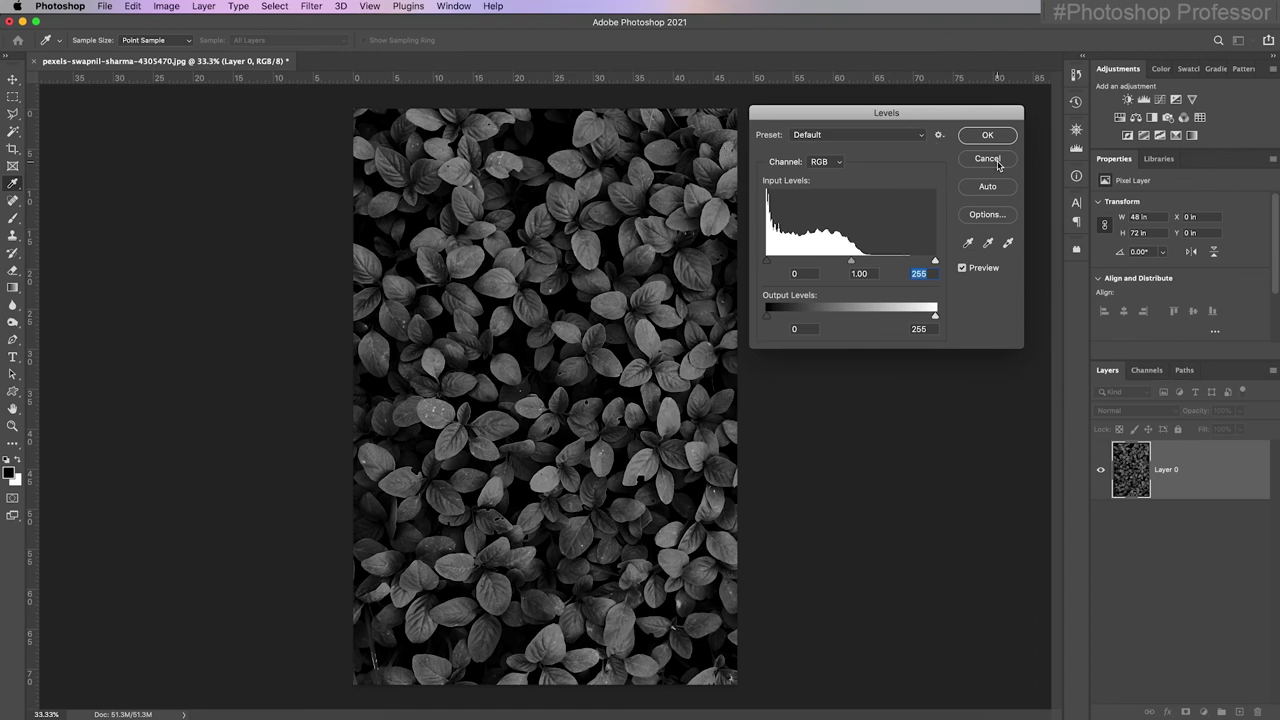
left_click_drag(936, 262, 814, 266)
left_click_drag(935, 316, 930, 318)
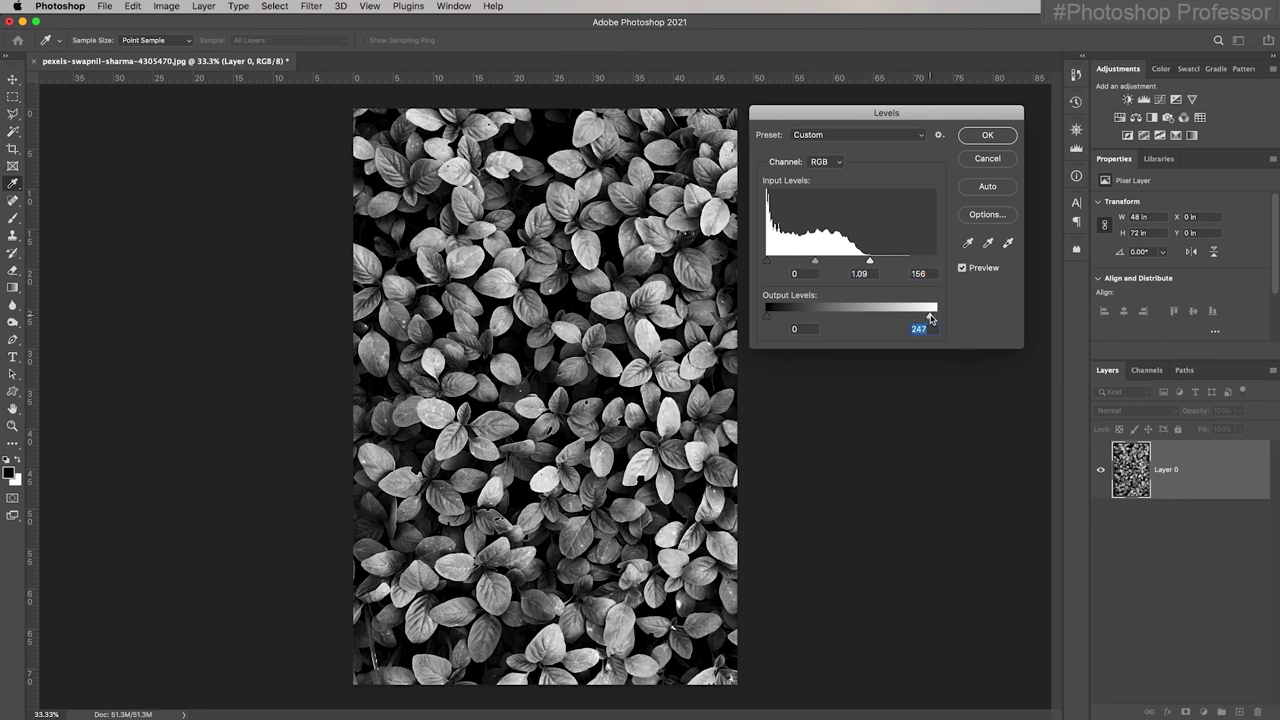
- Apply the Levels adjustment, then undo it with Edit > Undo Levels
left_click(987, 135)
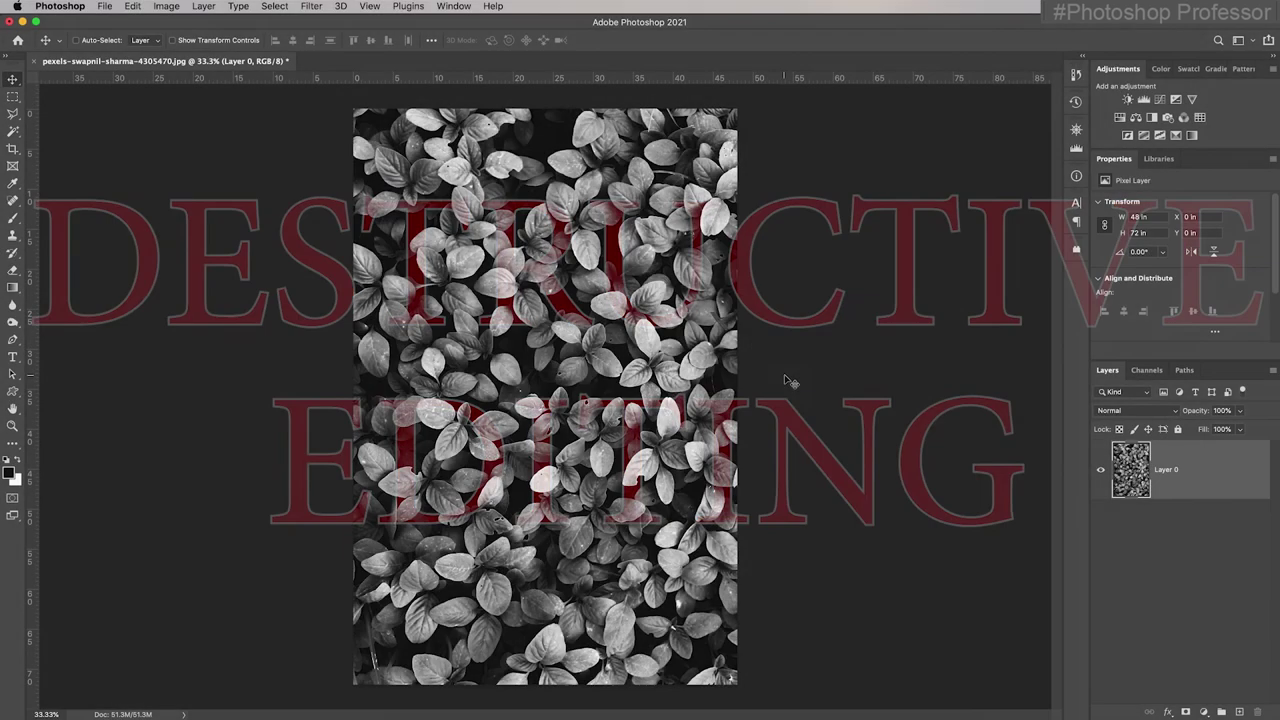
left_click(133, 7)
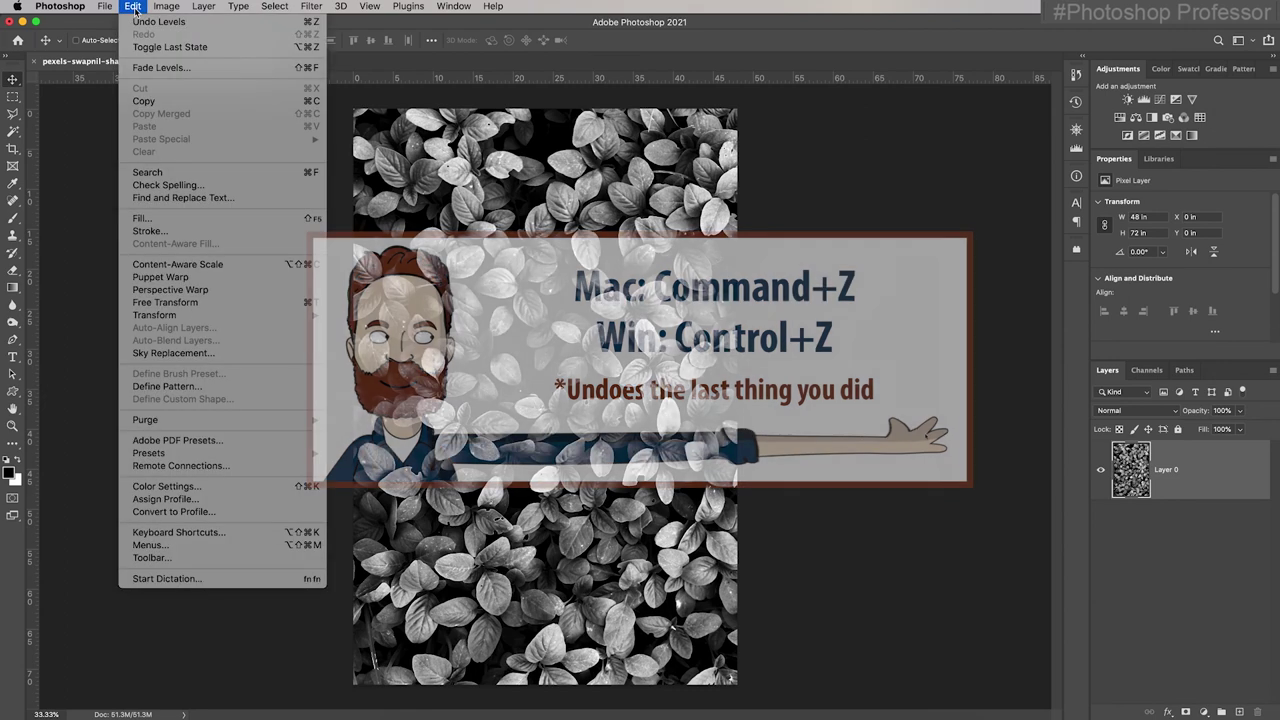
left_click(215, 25)
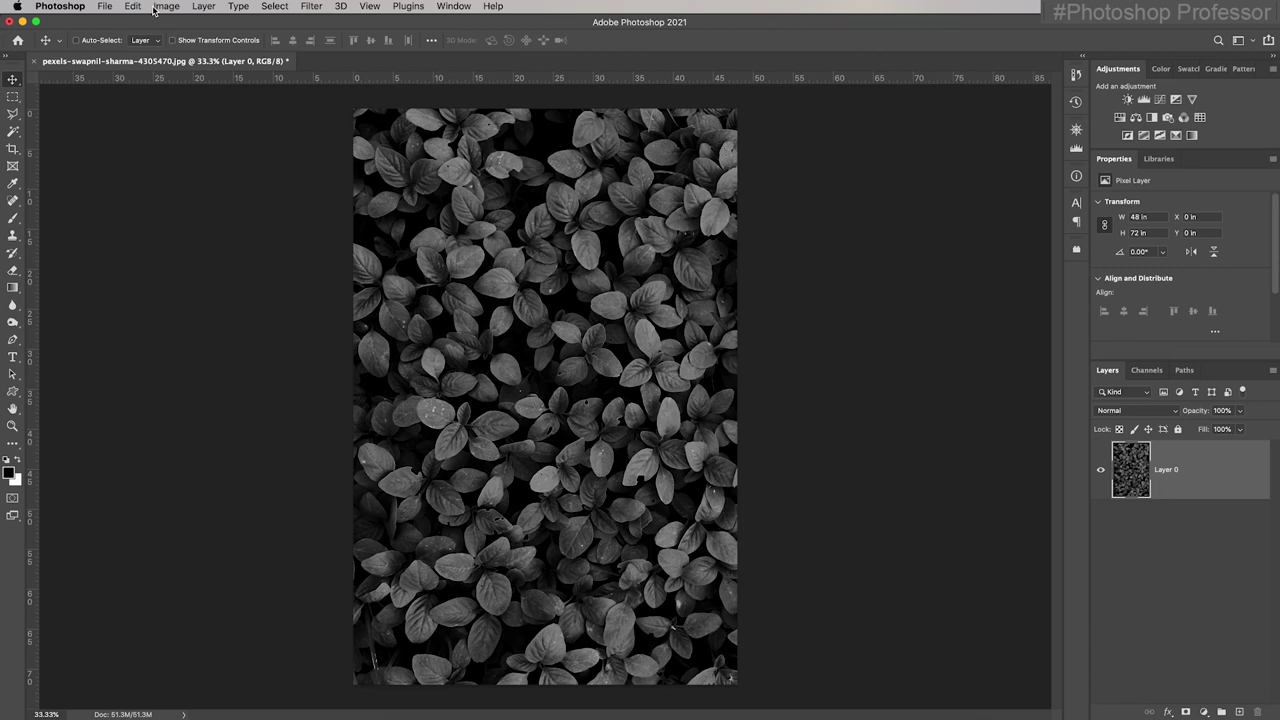
left_click(160, 7)
mouse_move(200, 42)
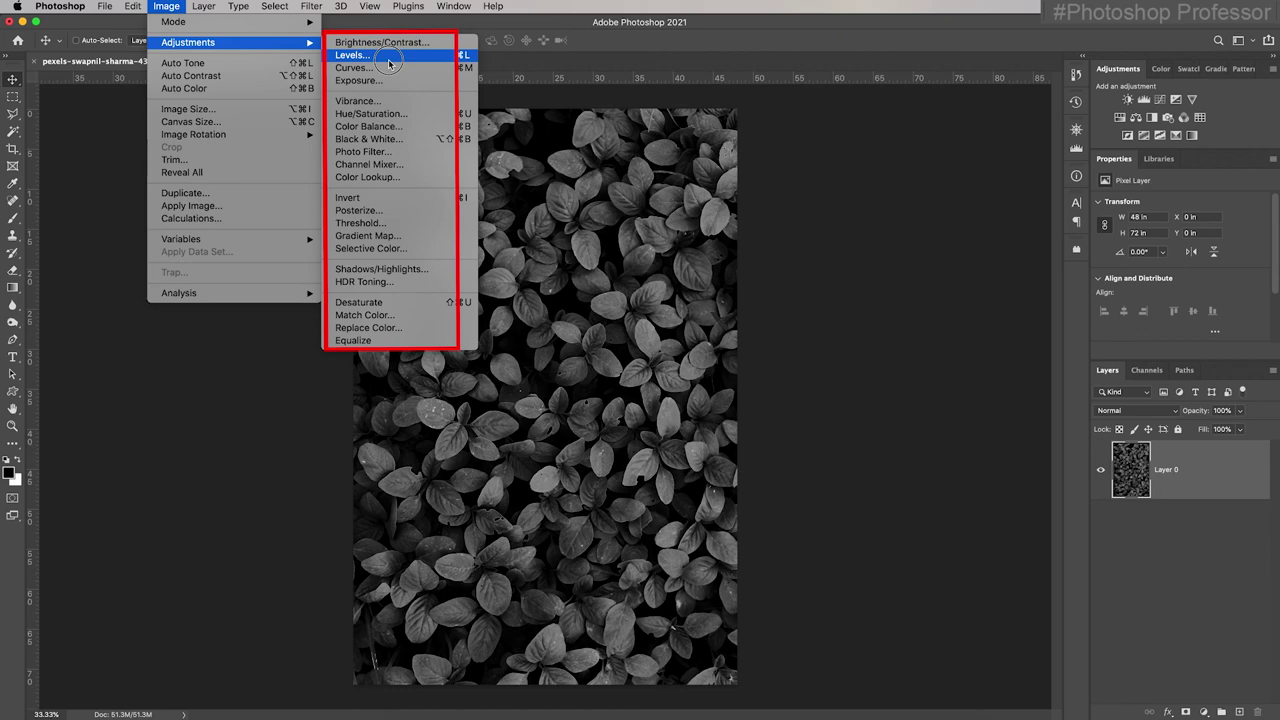
left_click(613, 167)
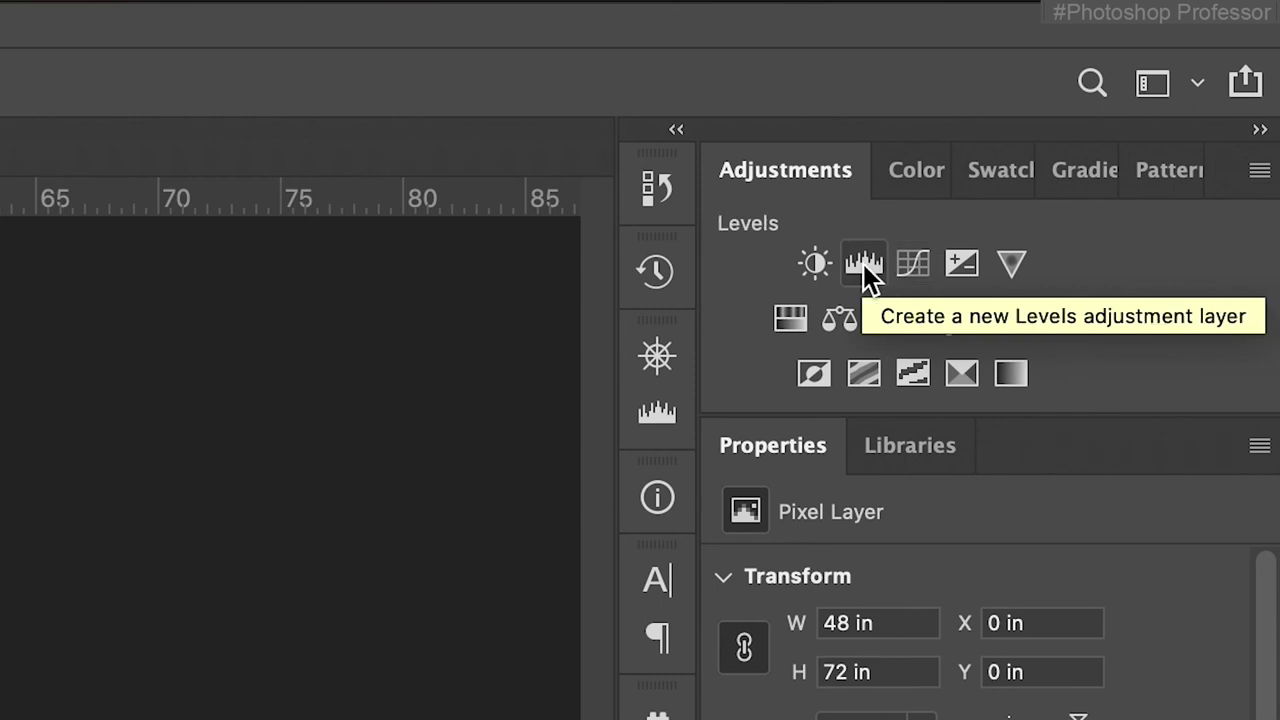
- Add a Levels layer with white input 151 and output white 235, toggling it to compare
left_click(864, 266)
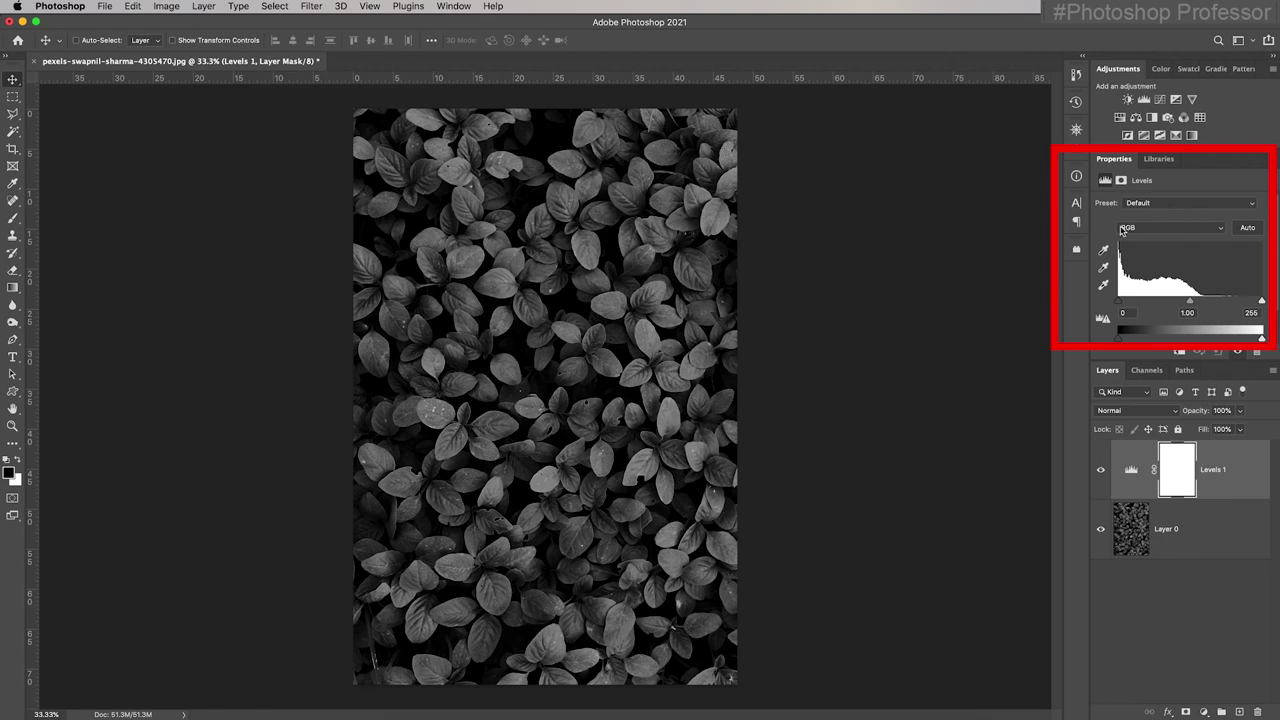
scroll(1181, 286, "down", 2)
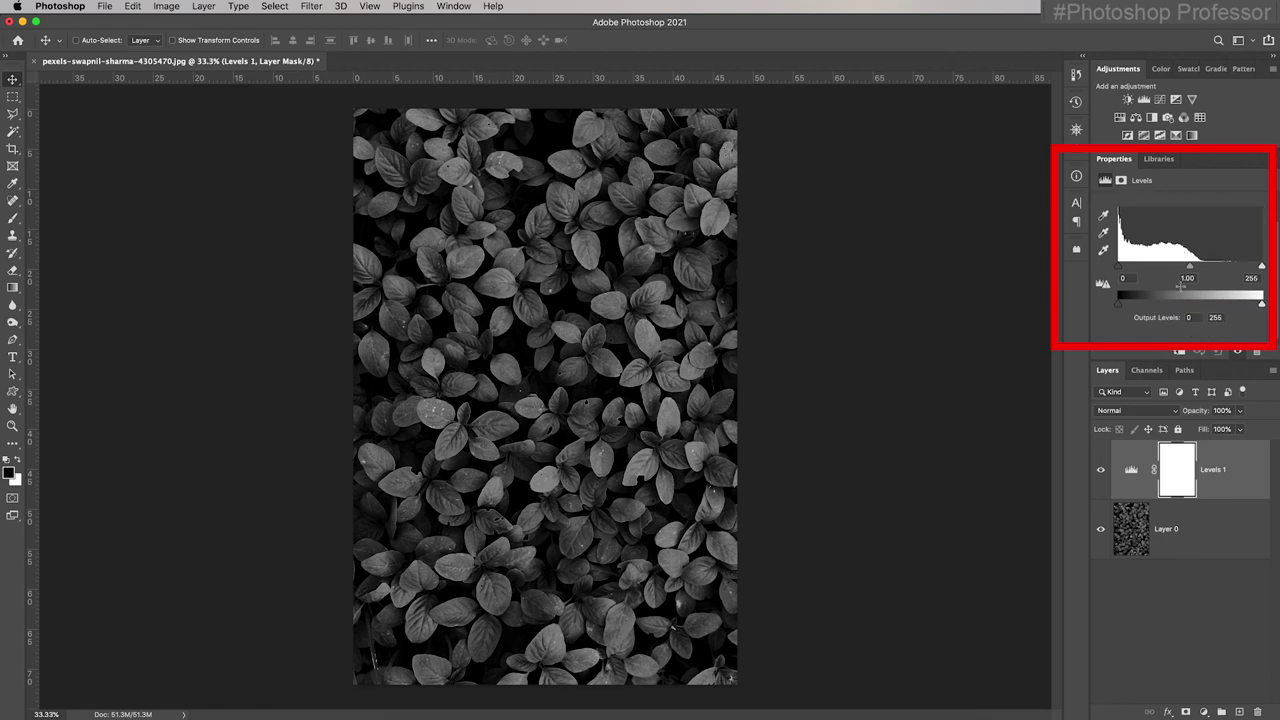
scroll(1181, 289, "up", 1)
left_click_drag(1261, 282, 1167, 284)
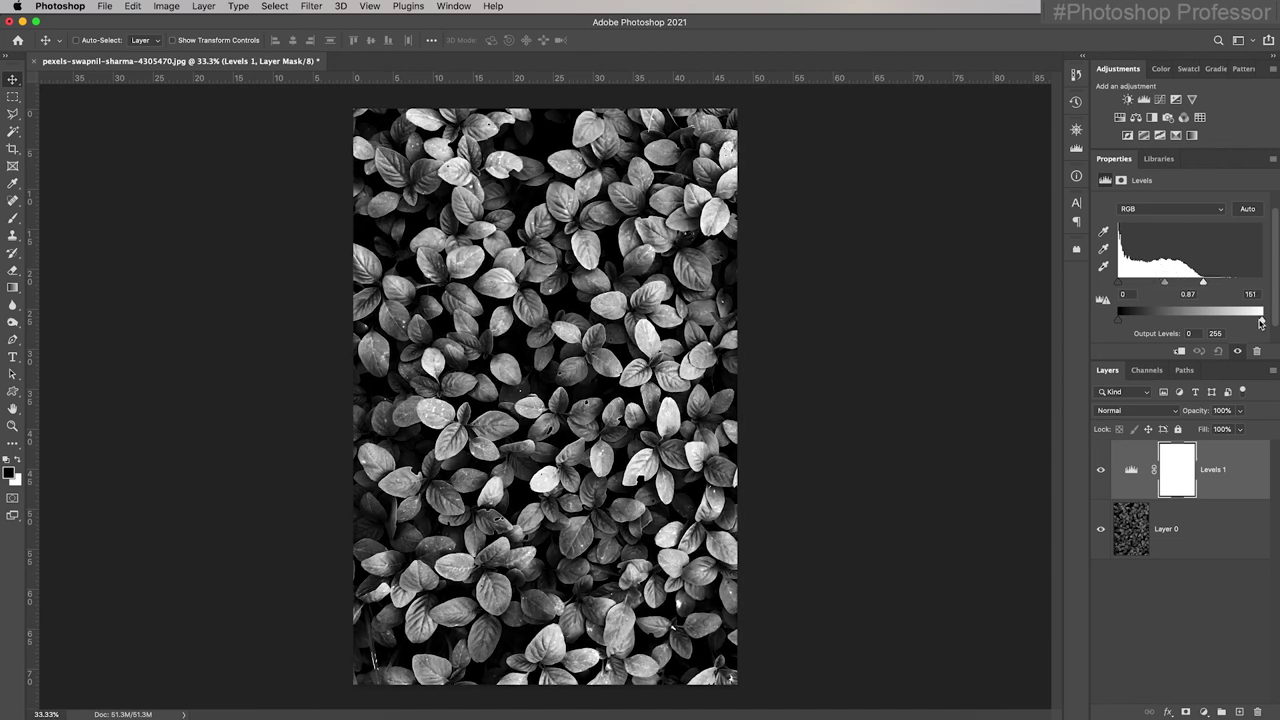
left_click_drag(1261, 322, 1250, 320)
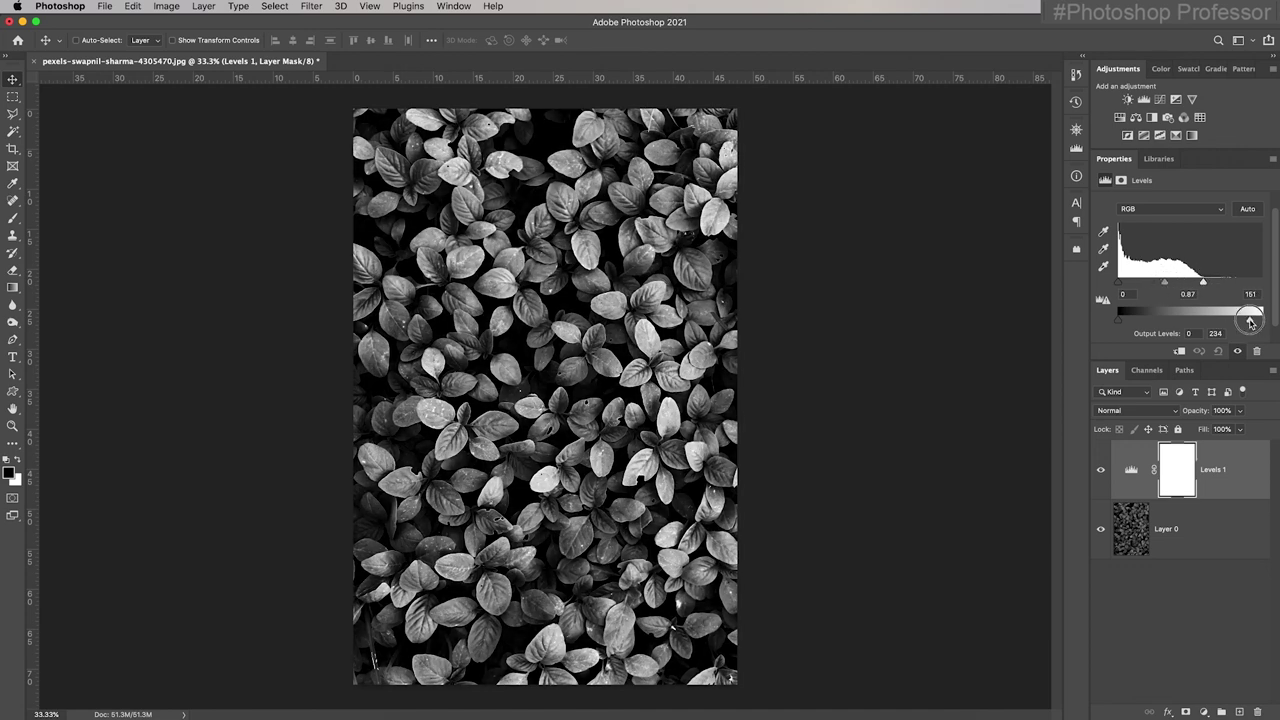
left_click(1100, 471)
left_click(1100, 471)
left_click(108, 7)
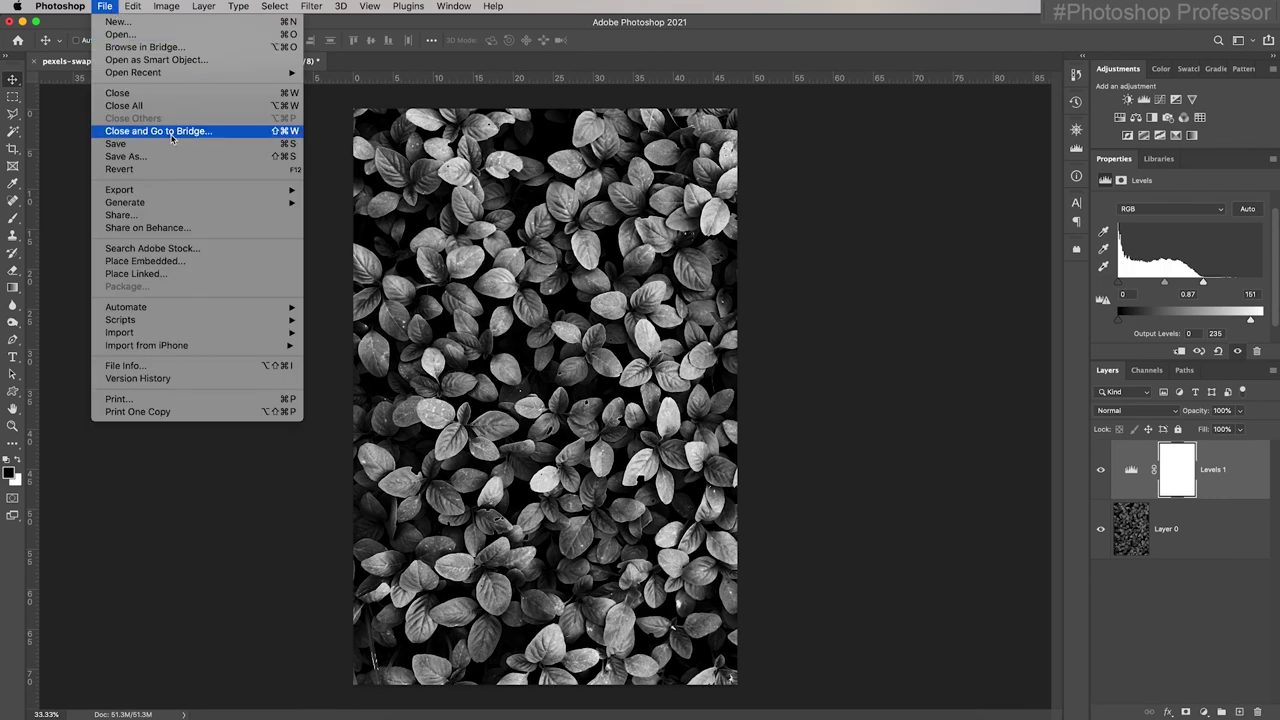
left_click(165, 157)
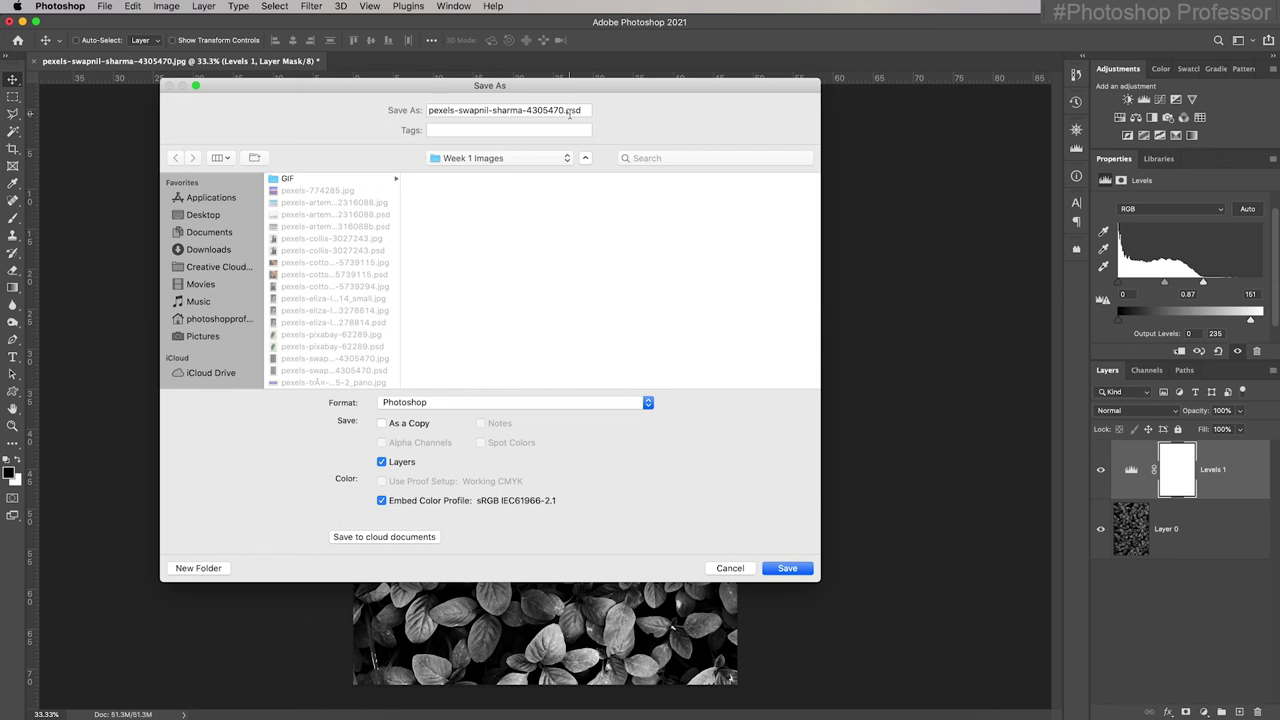
left_click(744, 569)
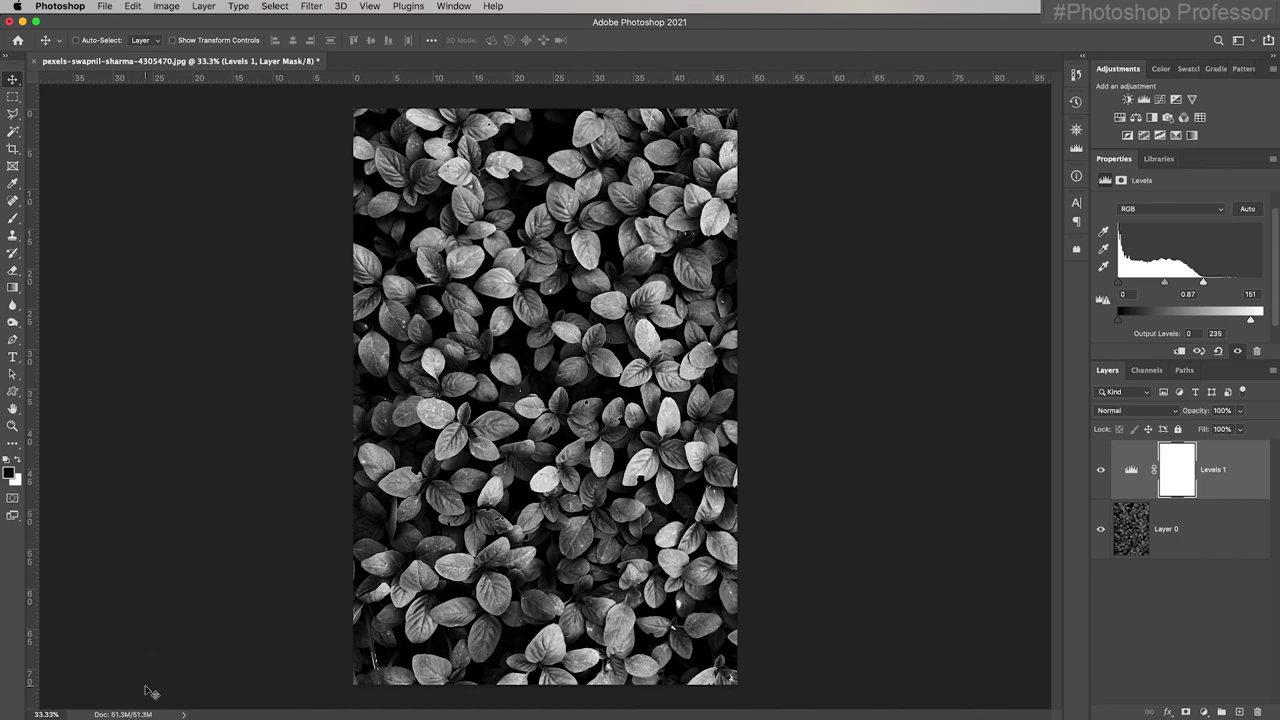
left_click(171, 8)
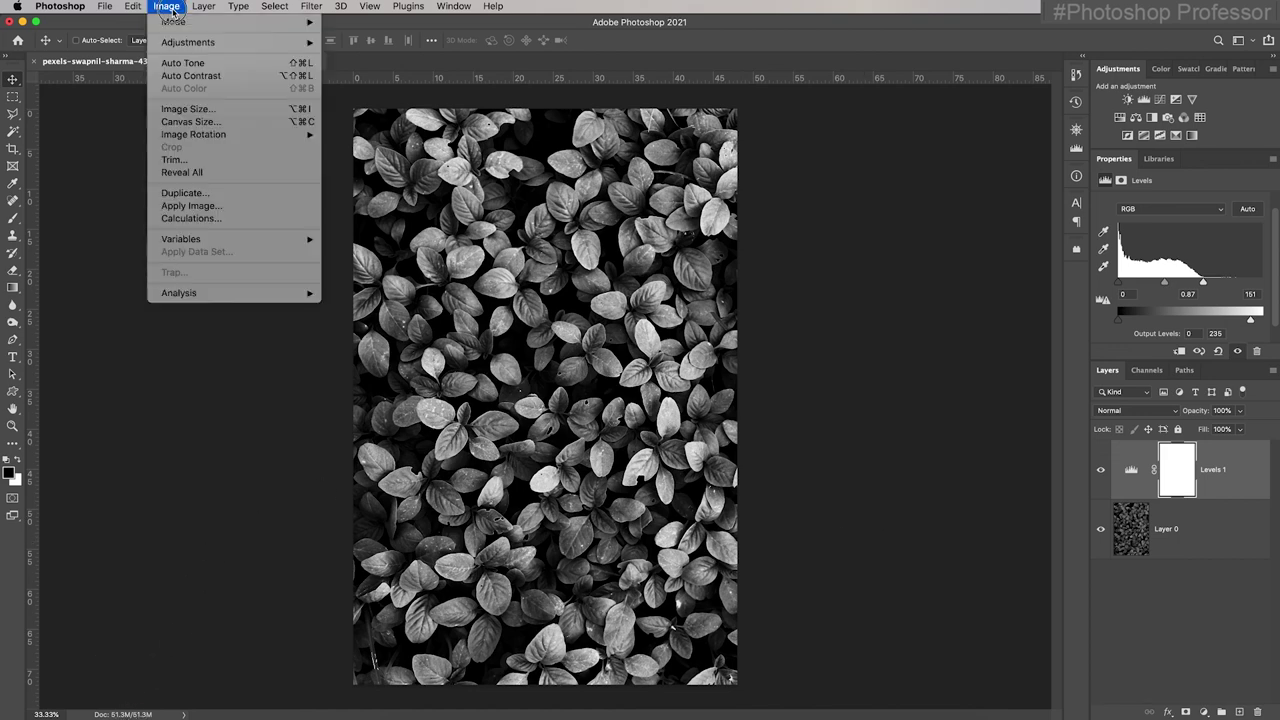
- Resize the leaf photo from 3456 × 5184 to 1920 × 2880 px using a 1920-pixel width
left_click(190, 109)
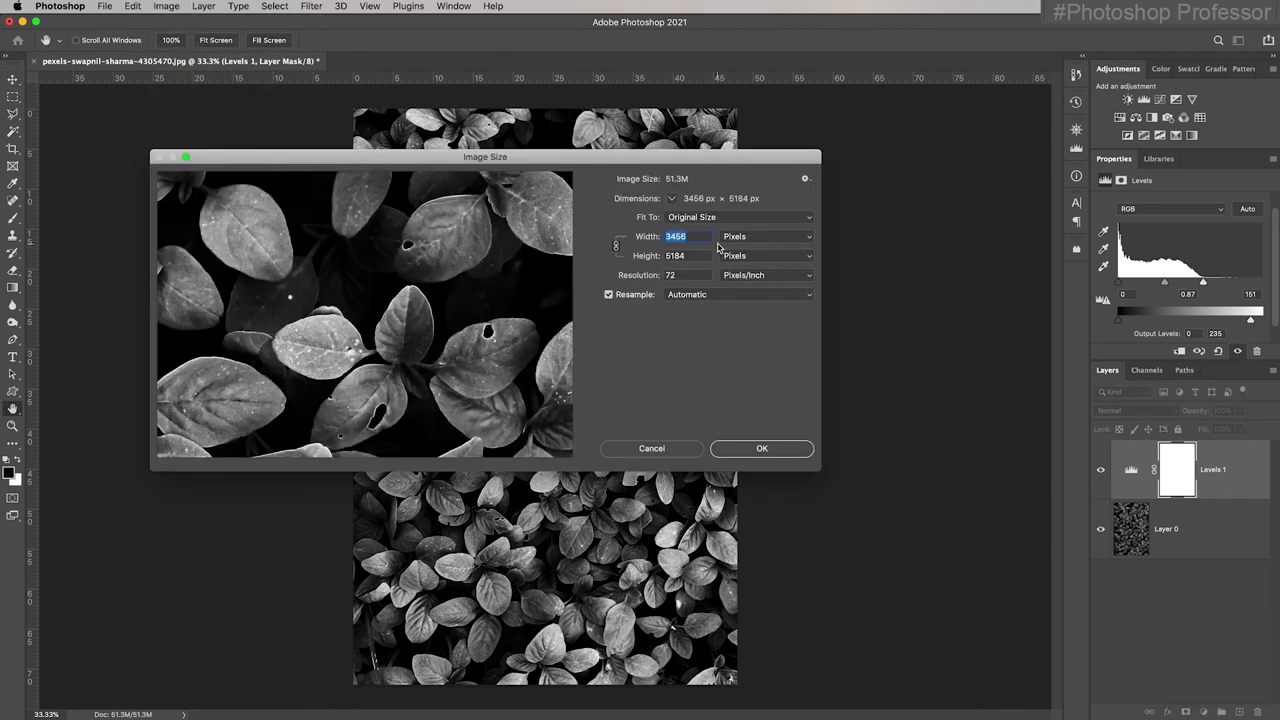
type("1920")
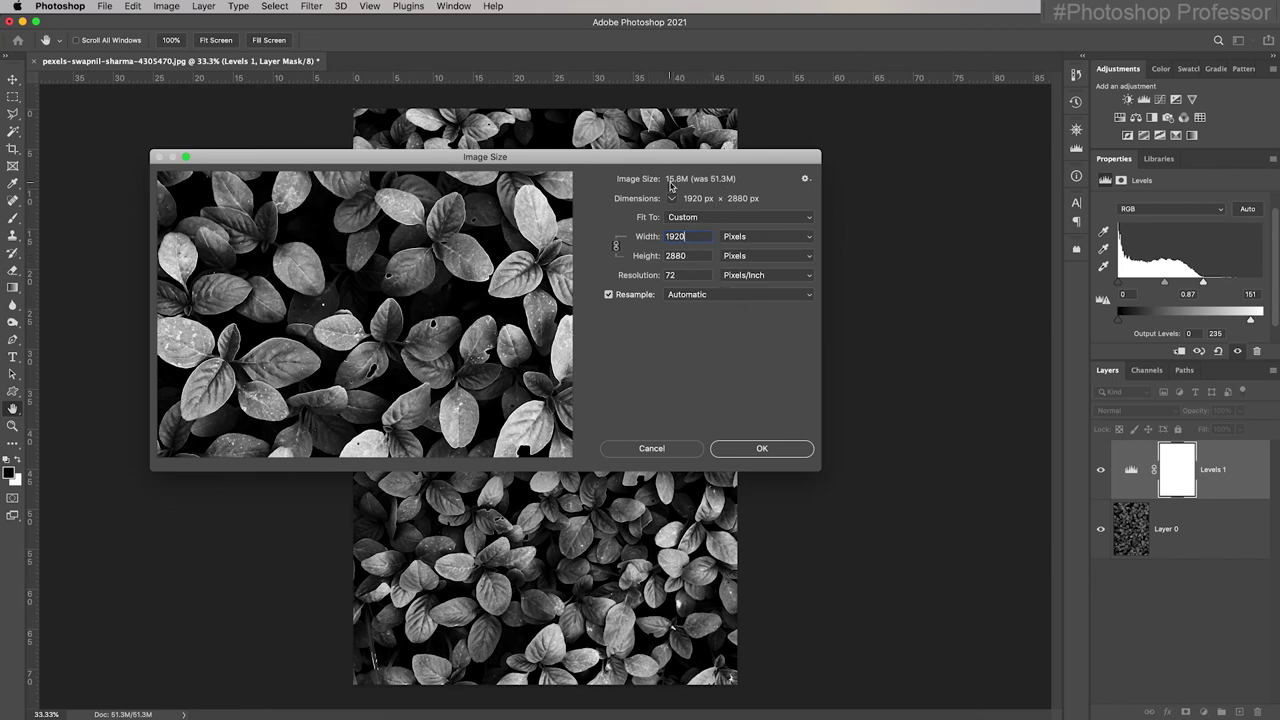
left_click(766, 449)
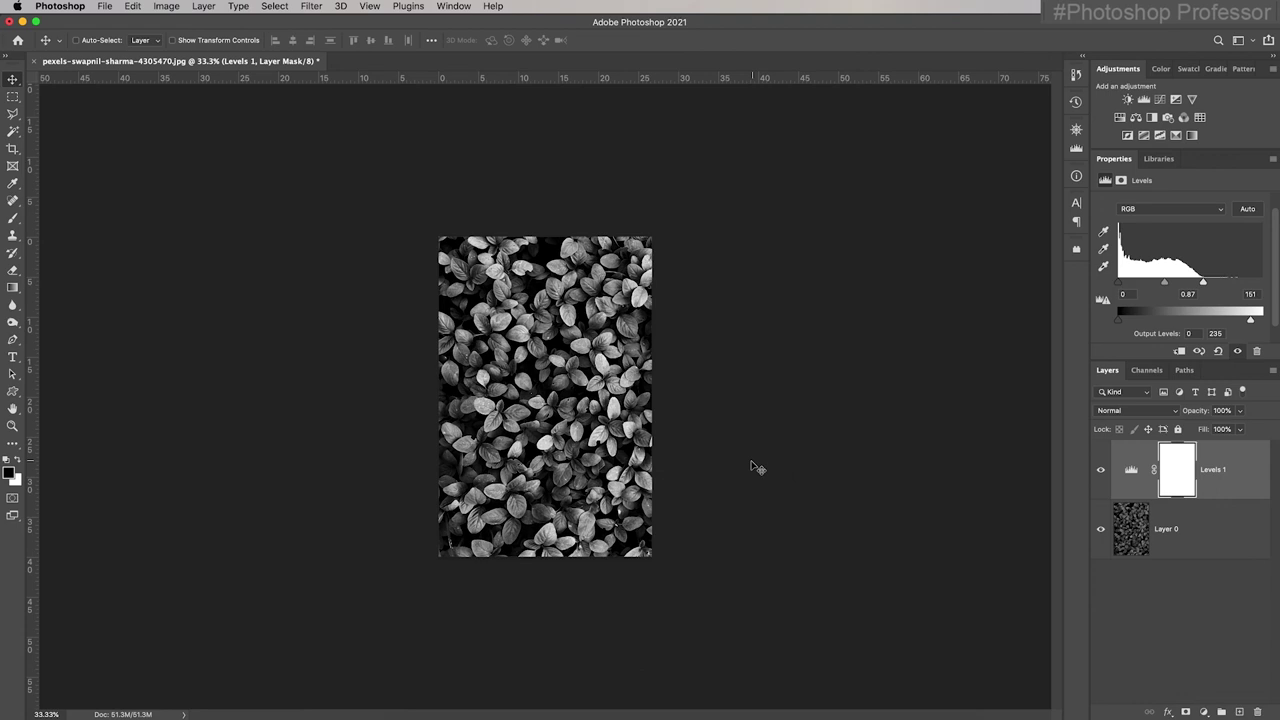
- Save a quality-12 JPEG copy with a _1920 filename suffix, then close the document
left_click(104, 6)
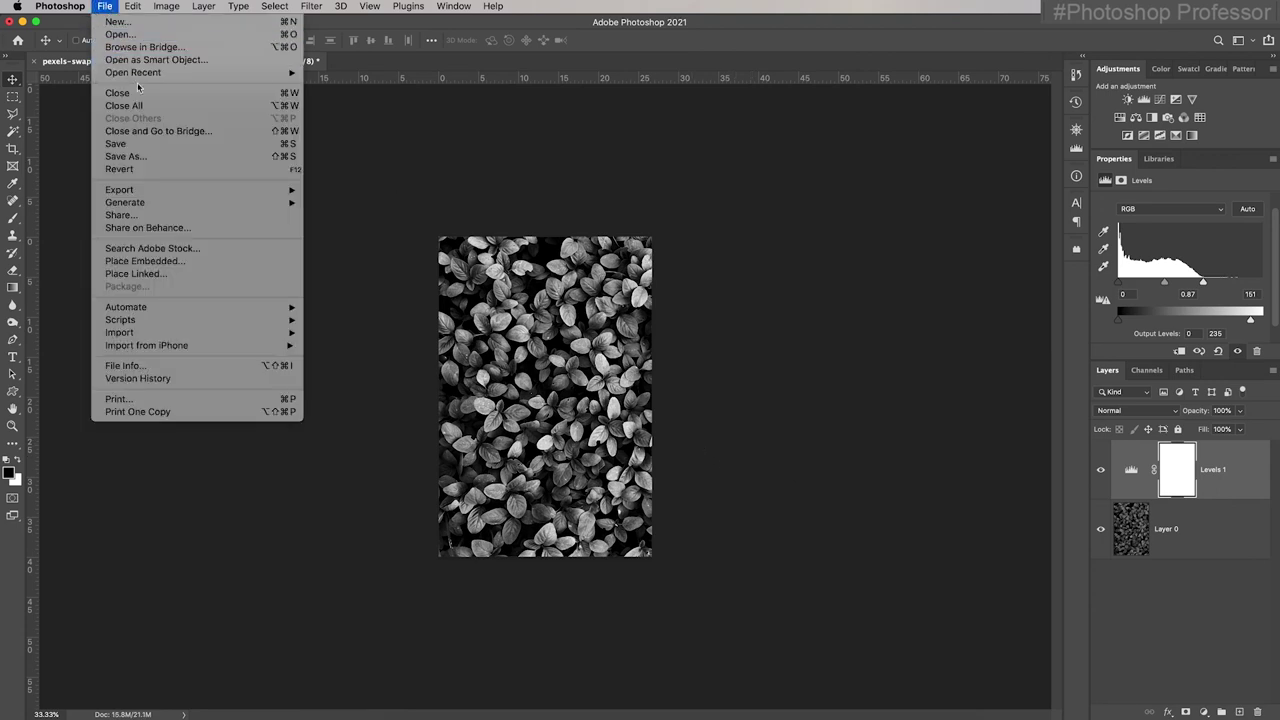
left_click(125, 139)
left_click(492, 404)
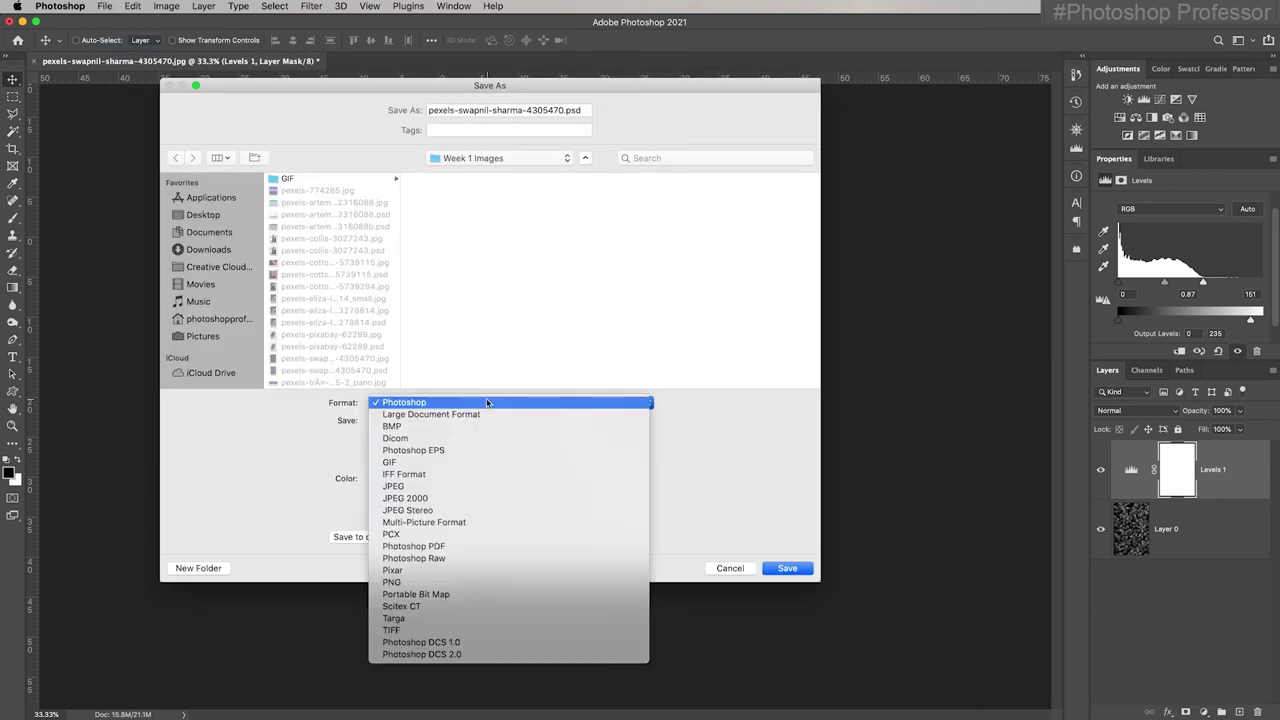
left_click(490, 464)
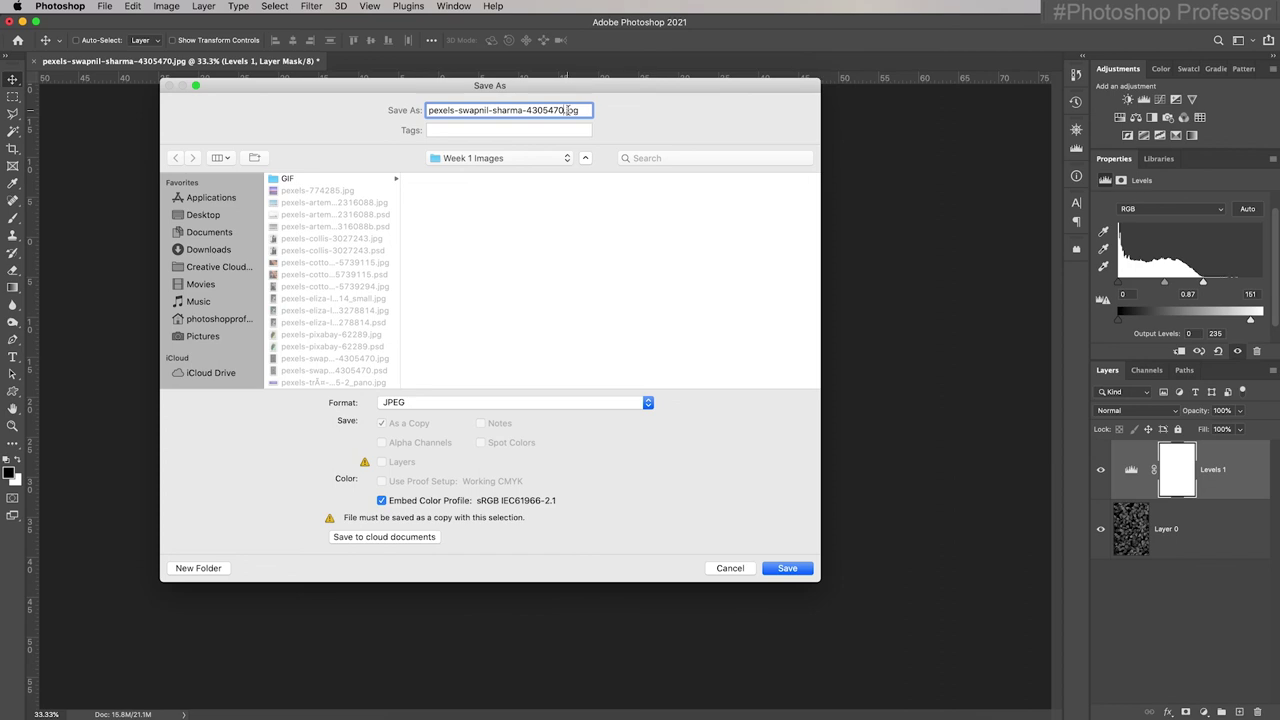
type("1920")
left_click(787, 568)
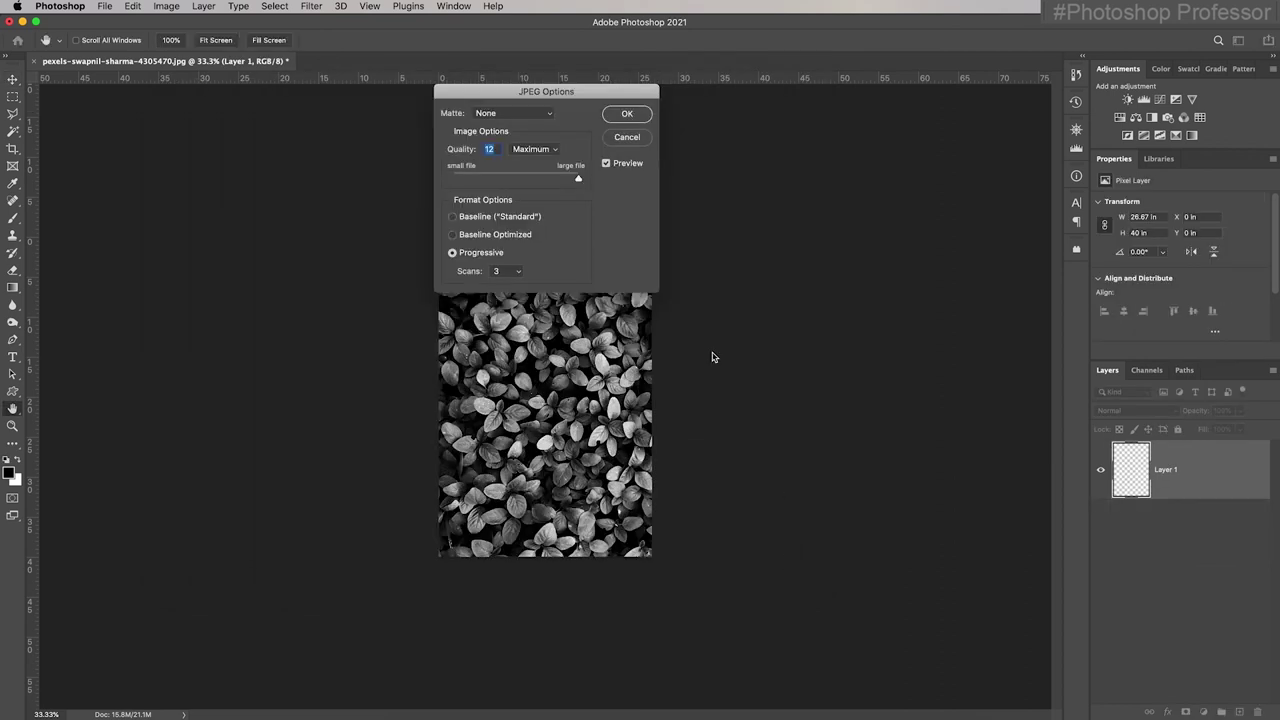
left_click(626, 116)
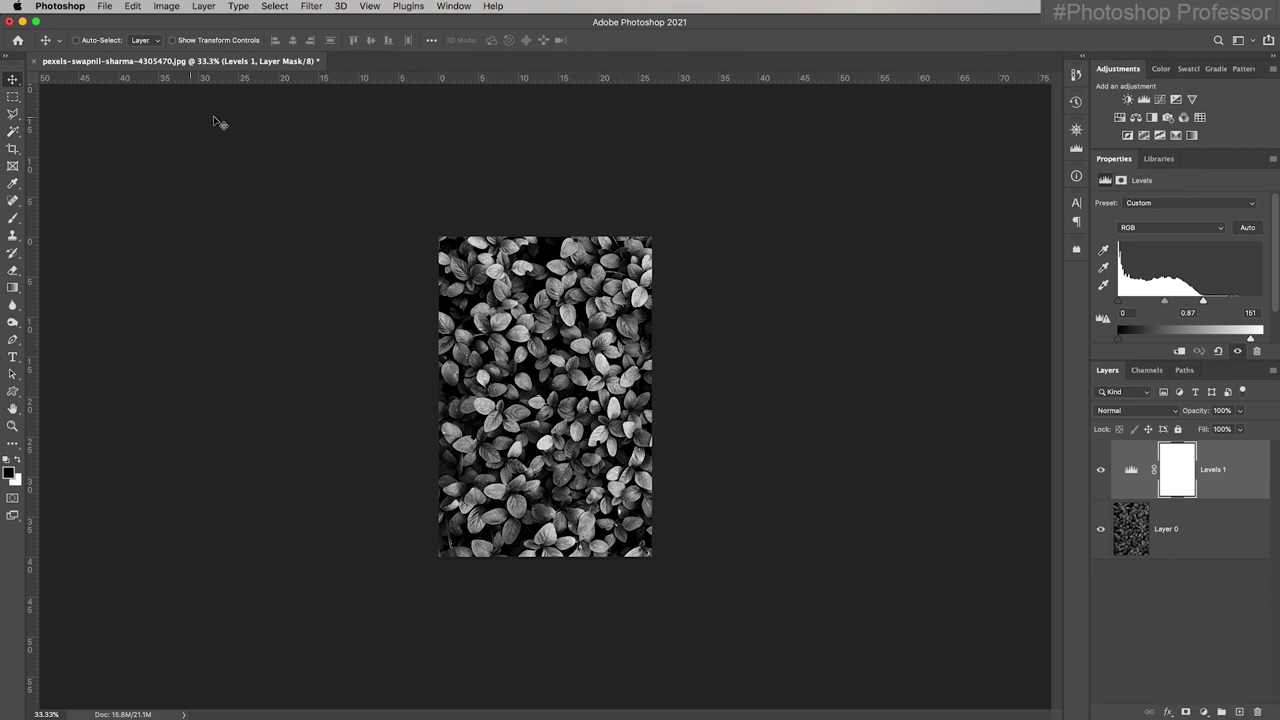
left_click(35, 63)
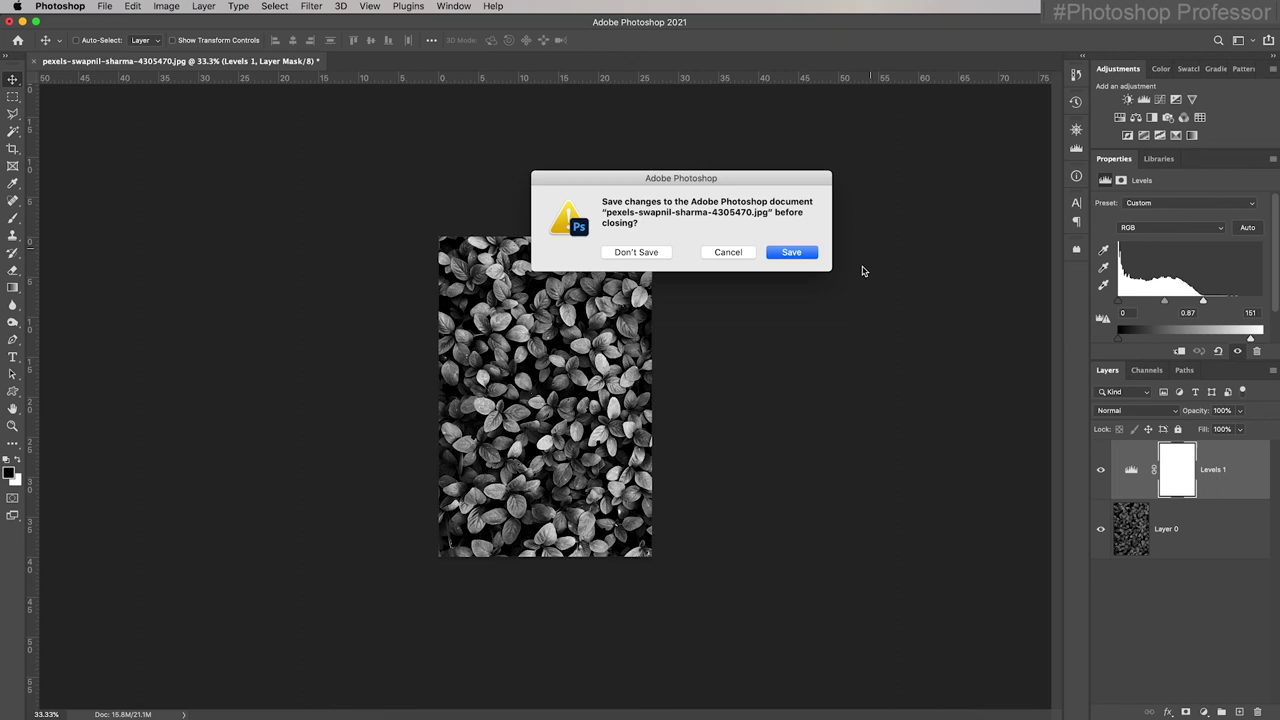
- Answer the save-changes prompt for the leaf photo document
left_click(644, 255)
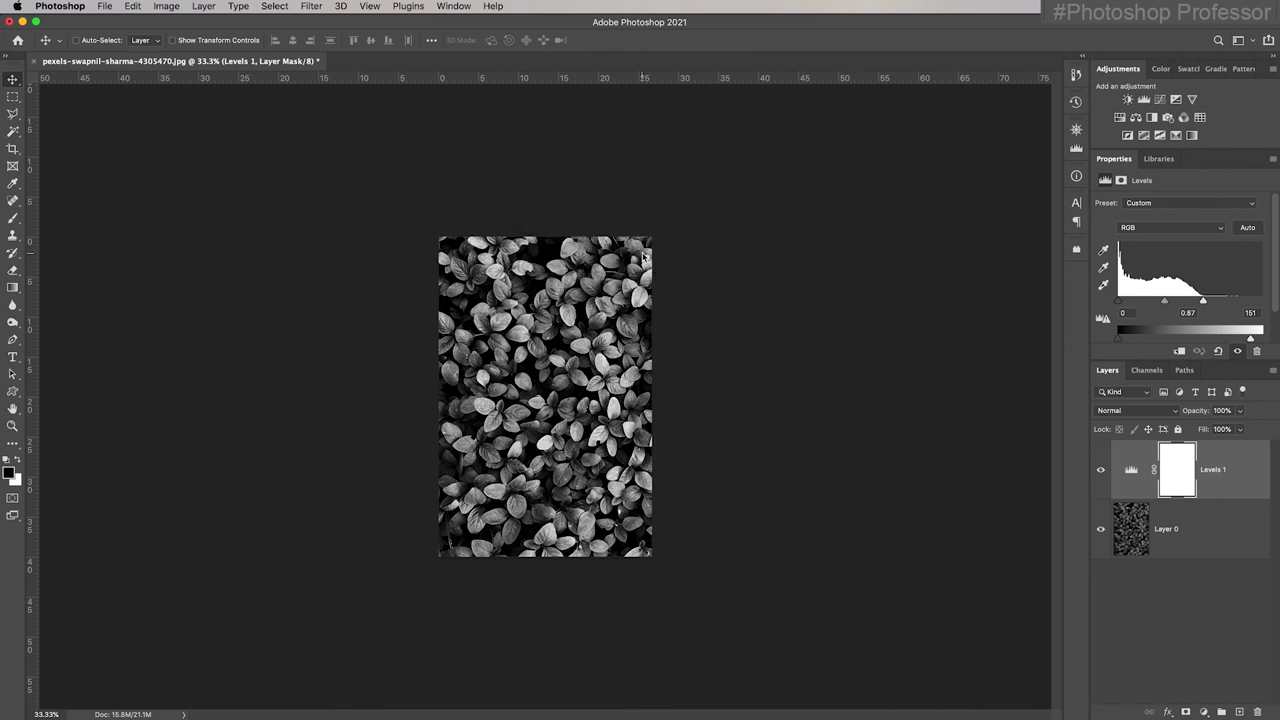